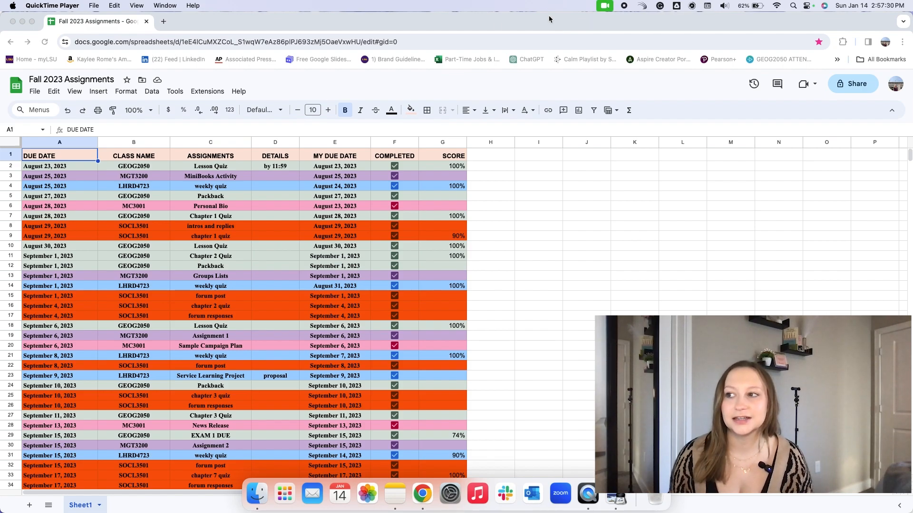
Step: Look through the dated assignment rows in the Fall 2023 Assignments sheet from August to November
scroll(408, 266, down, 15)
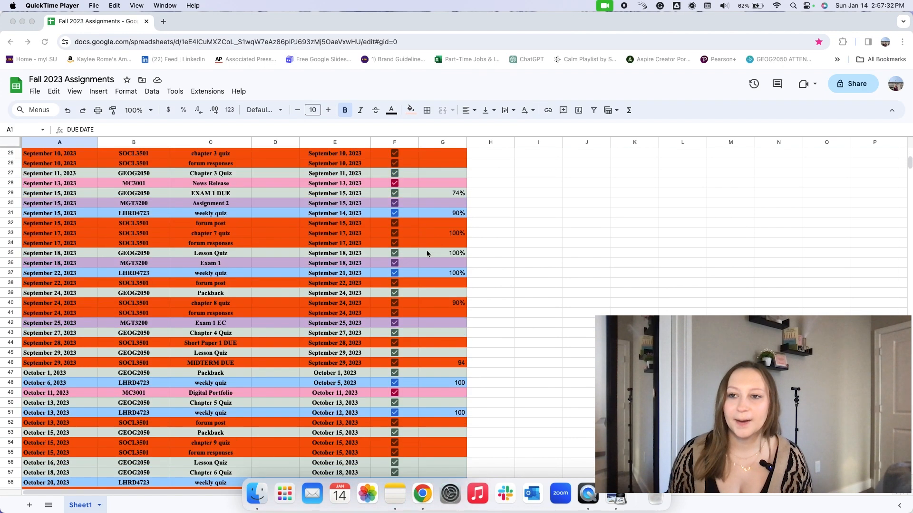
scroll(426, 253, down, 10)
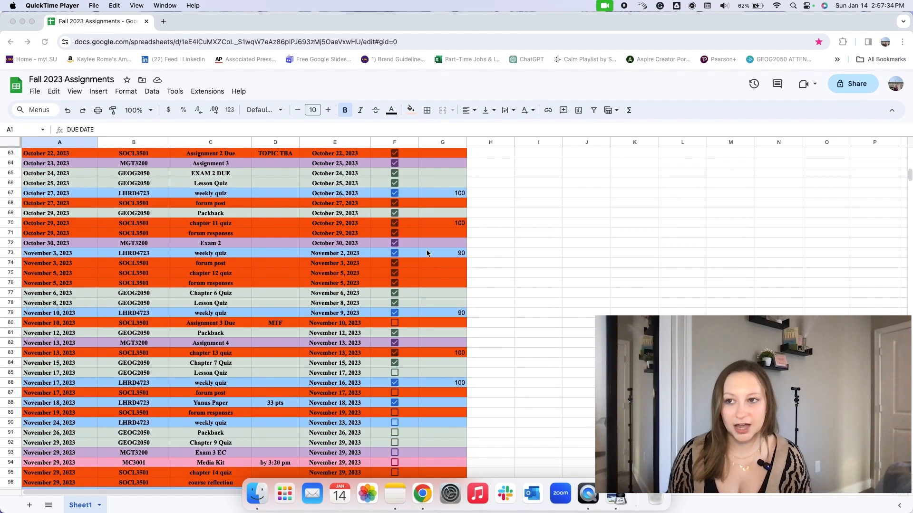
scroll(426, 253, up, 20)
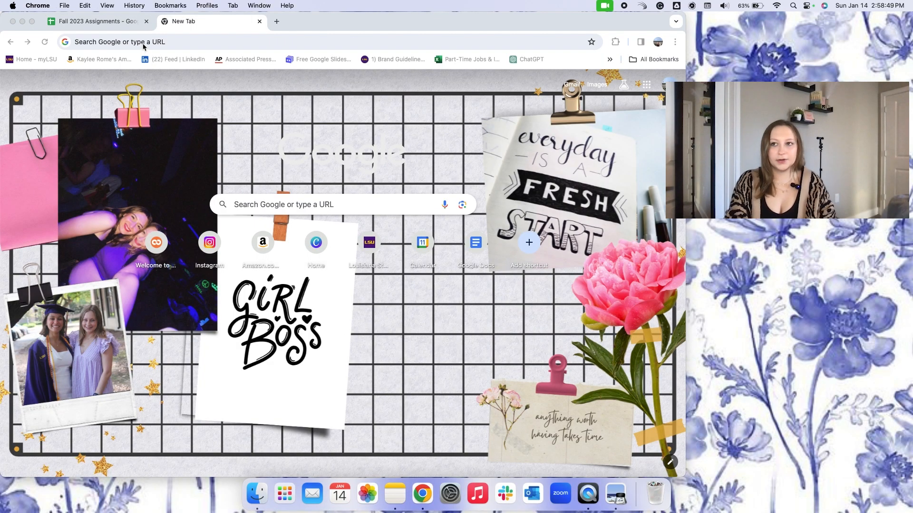
Step: Go to the Google Sheets home page and create a blank spreadsheet
text(shee)
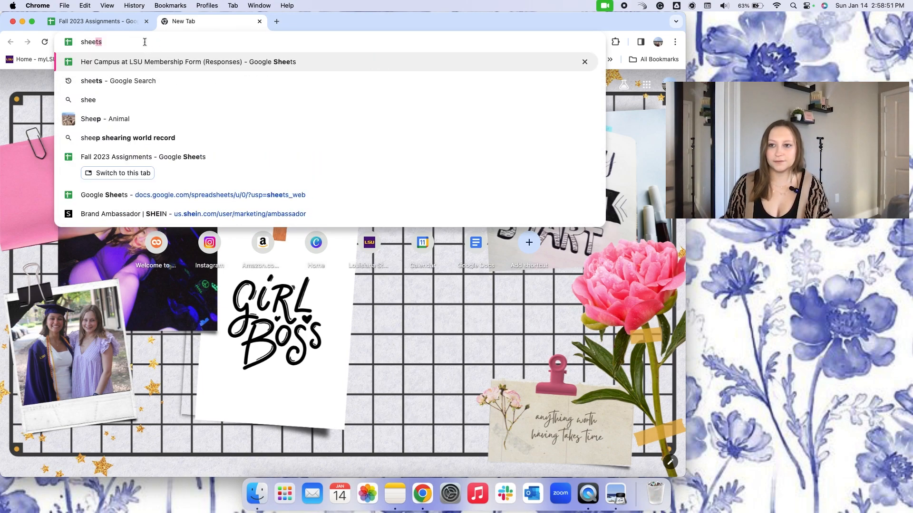
key(Down)
key(Down)
key(Down)
key(Down)
key(Down)
key(Down)
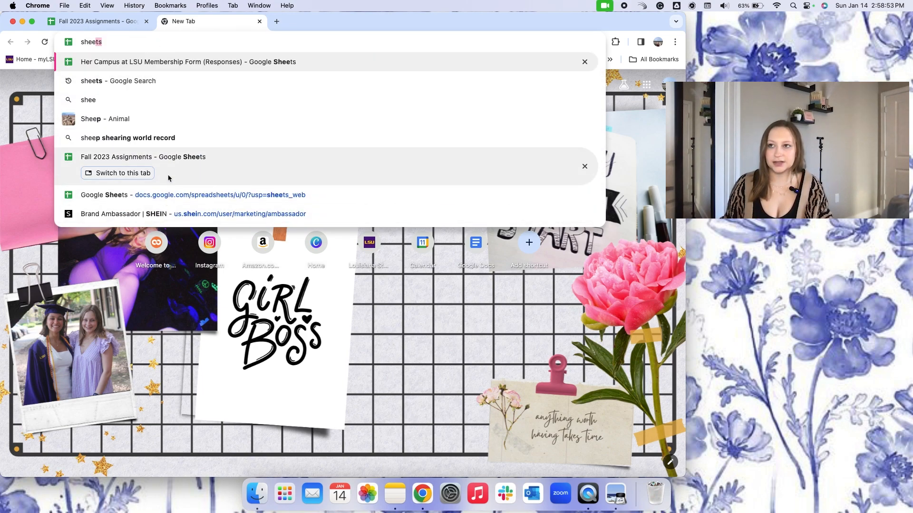
key(Return)
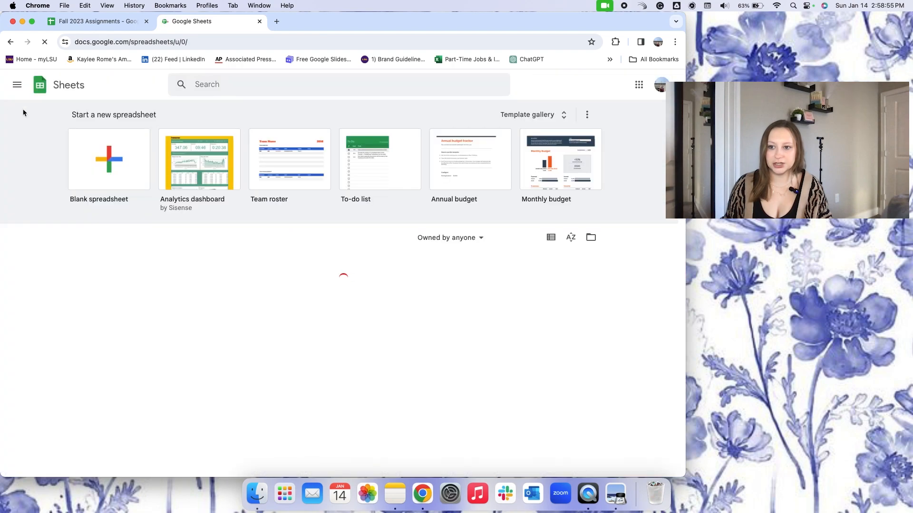
click(101, 161)
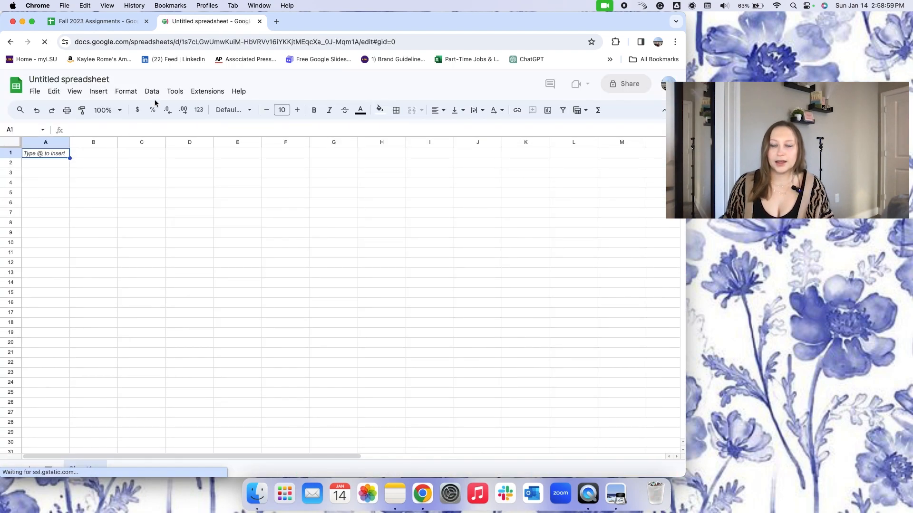
Step: Rename the untitled spreadsheet as "Spring 2024 Assignments (Example)"
click(57, 79)
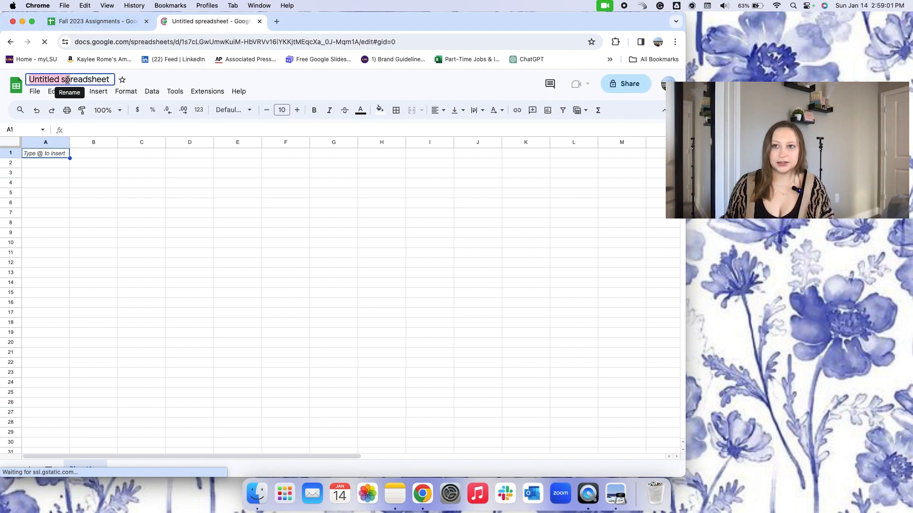
double_click(85, 80)
triple_click(85, 80)
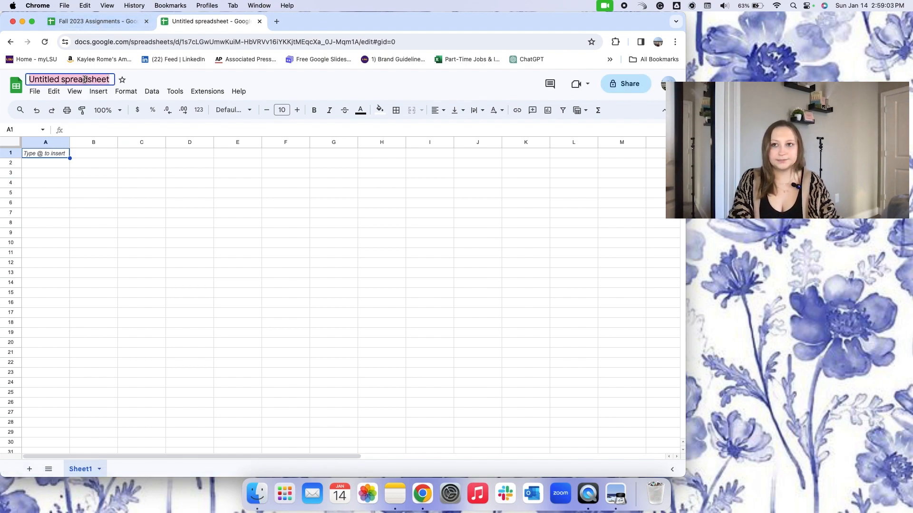
text(Spring 2024)
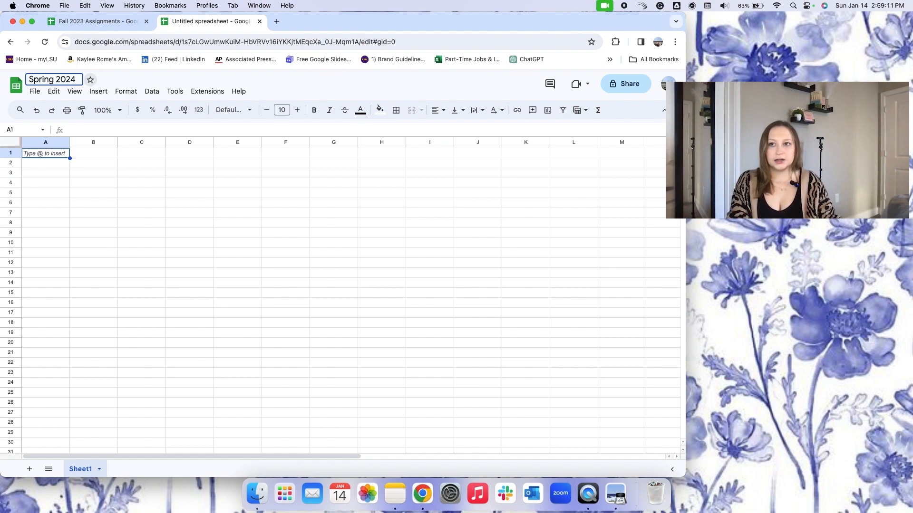
text(Assignments)
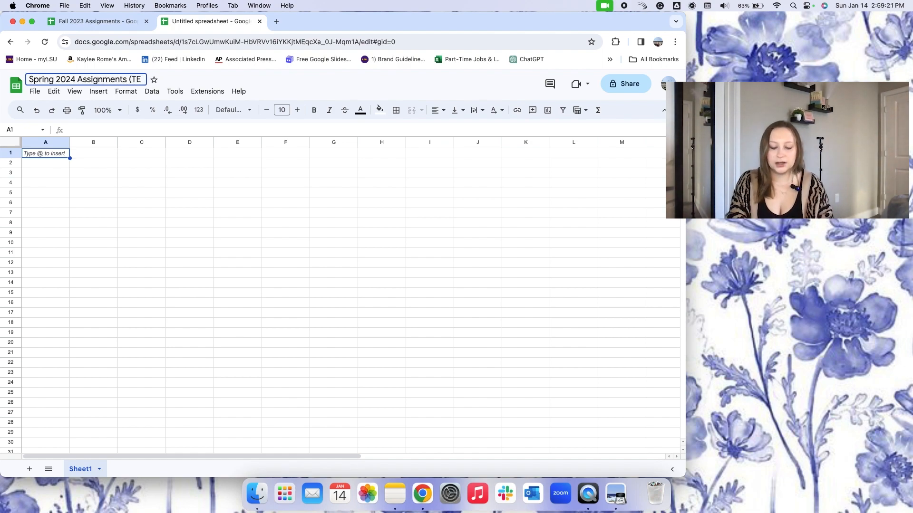
key(BackSpace)
key(BackSpace)
key(BackSpace)
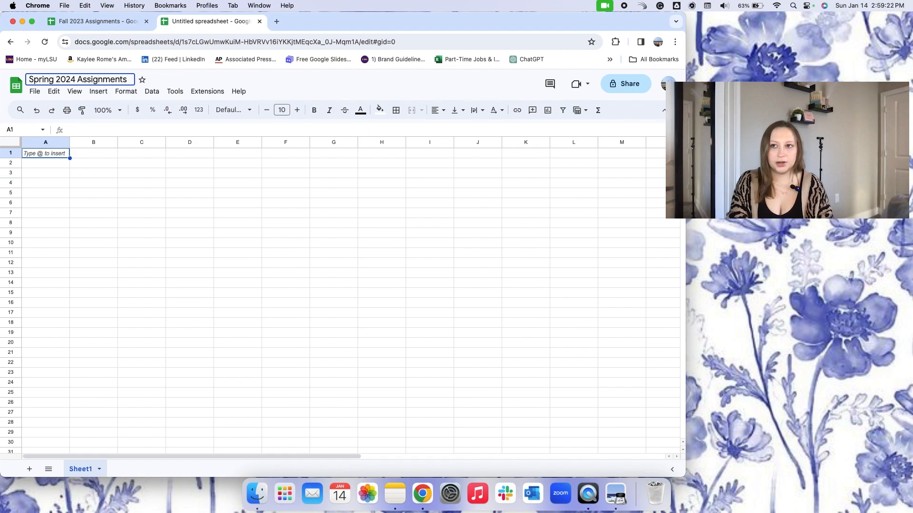
text(()
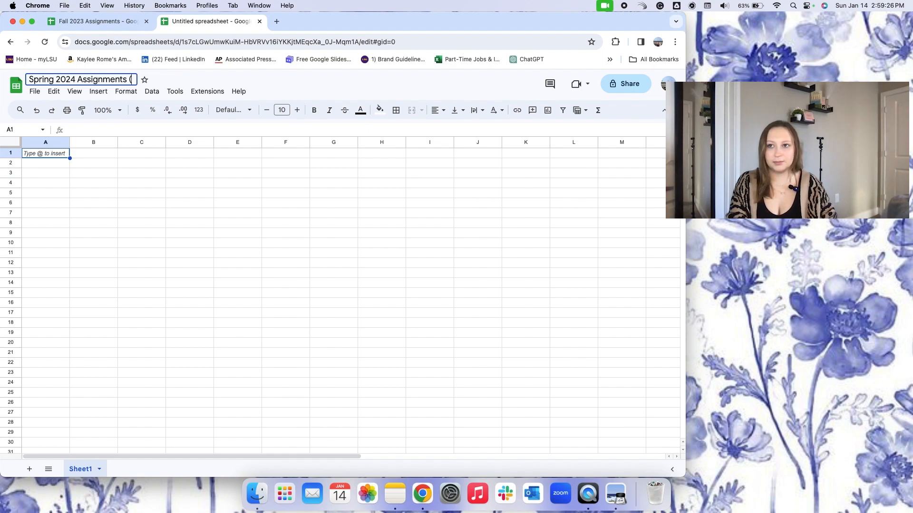
text(Exa)
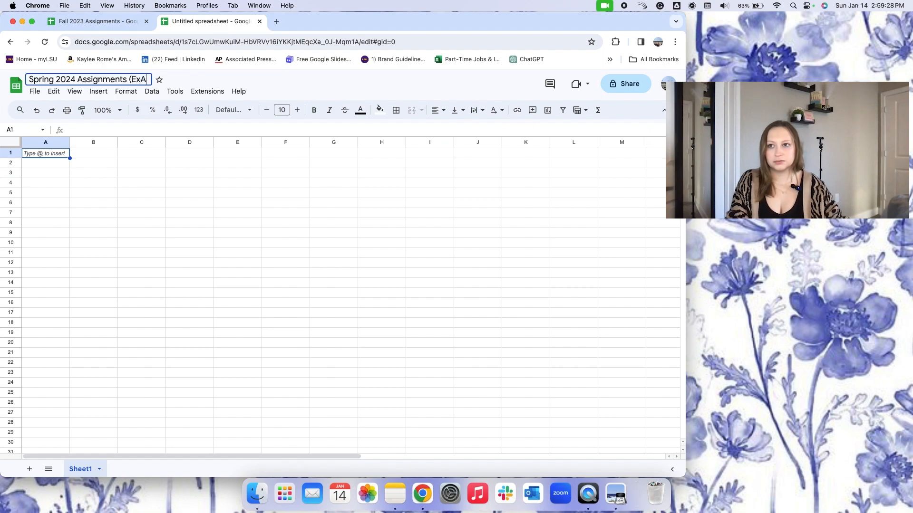
text(mple))
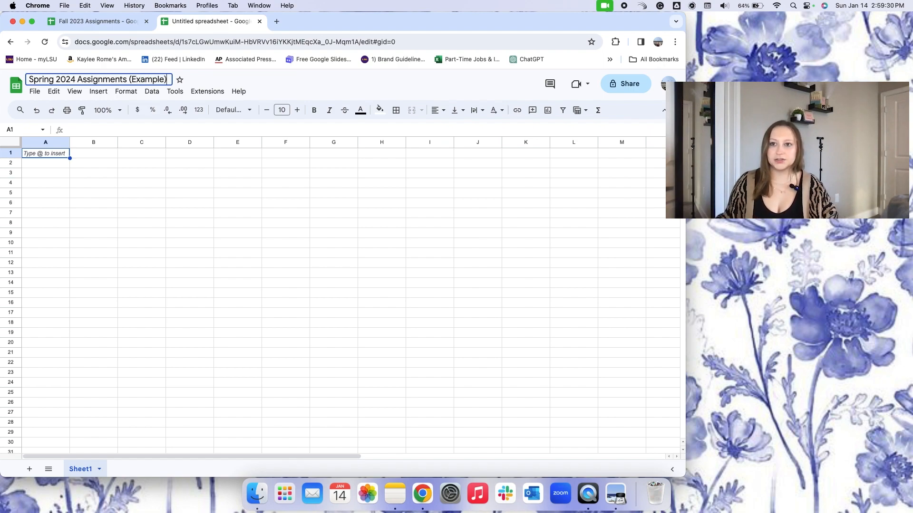
key(Return)
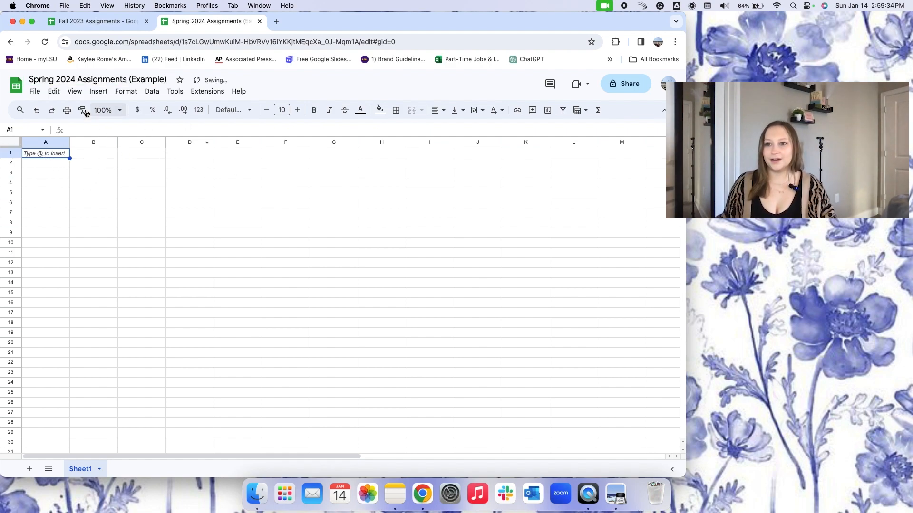
Step: Open the Coolors website in a new browser tab, accepting all cookies, and go to its trending palettes
click(277, 21)
text(coolors)
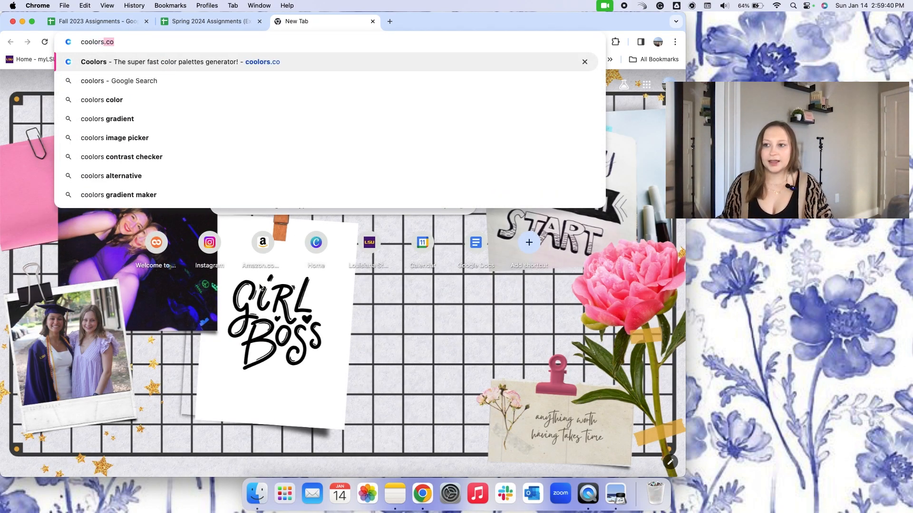
key(Return)
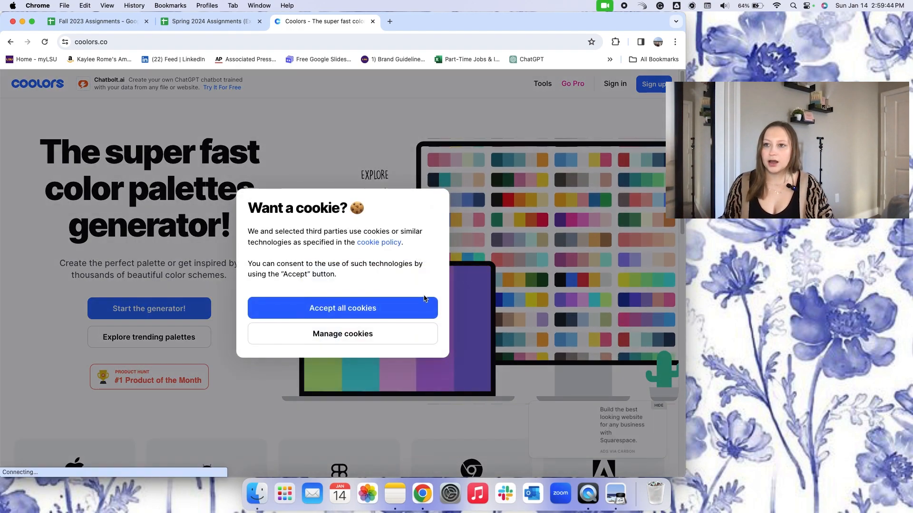
click(423, 304)
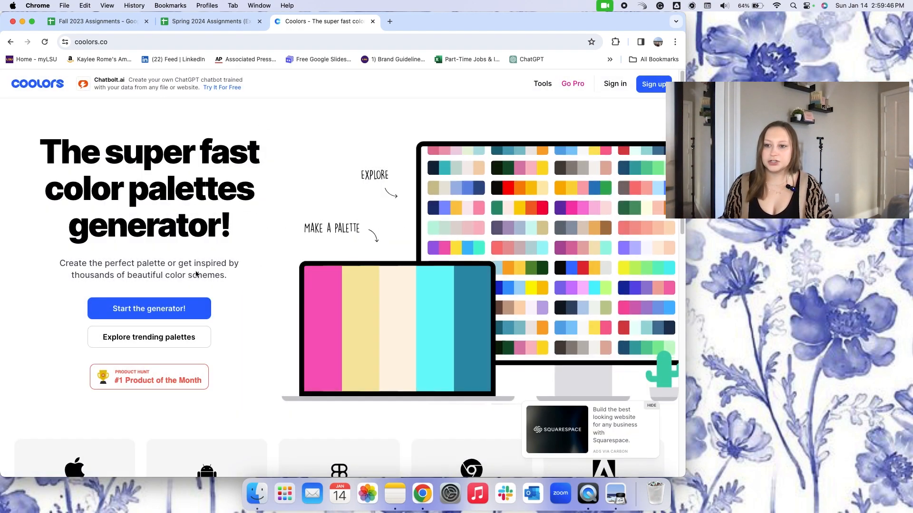
click(153, 339)
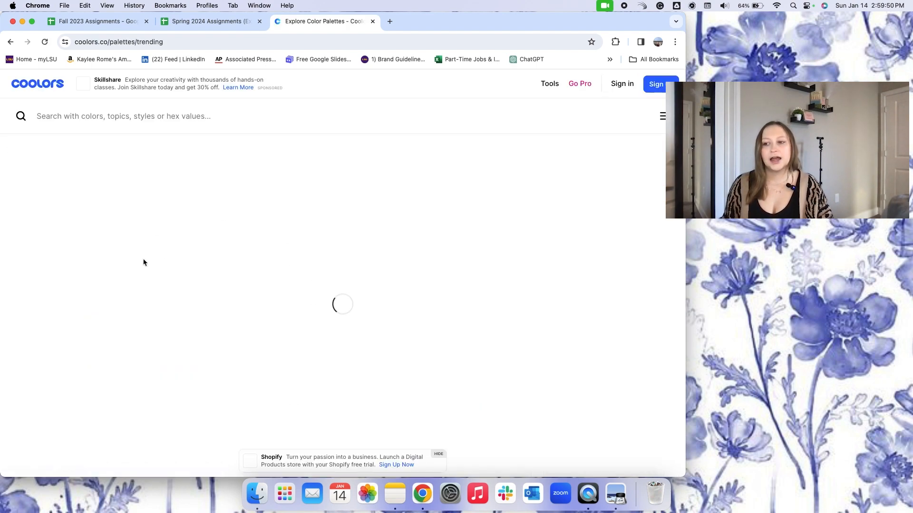
Step: Browse the trending color palettes for a five-color scheme suited to color-coding classes
scroll(299, 270, down, 5)
scroll(300, 270, down, 3)
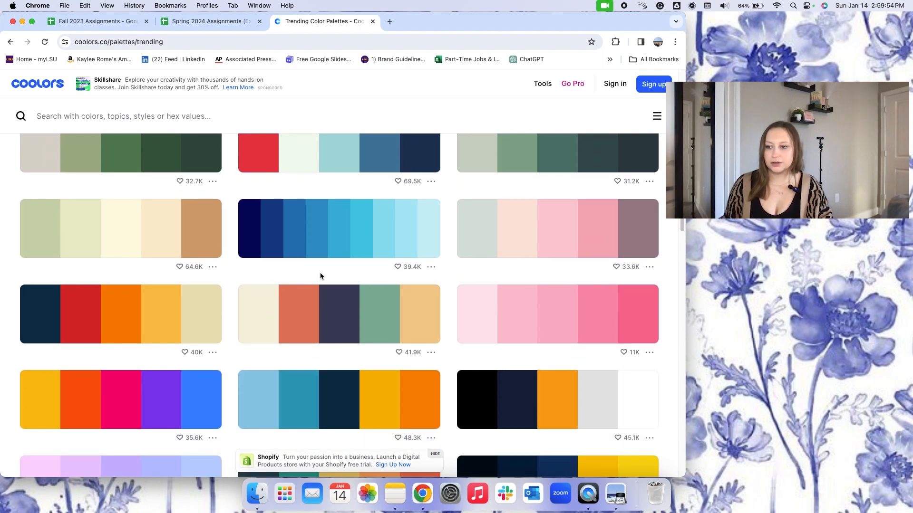
scroll(320, 274, down, 7)
scroll(319, 274, up, 10)
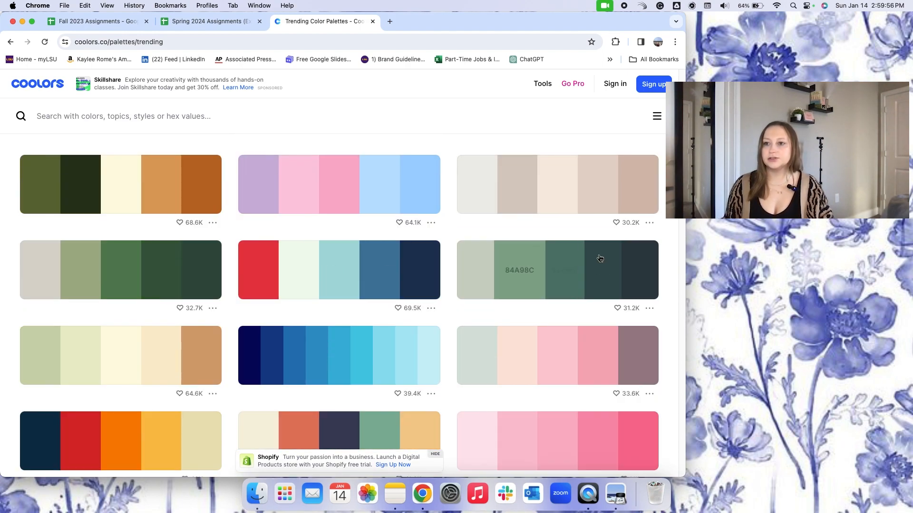
scroll(434, 312, down, 15)
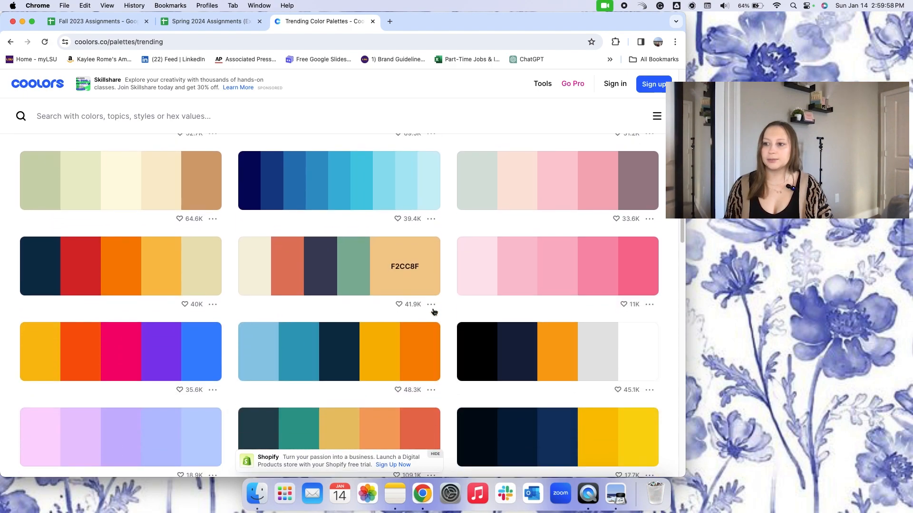
scroll(439, 312, down, 1)
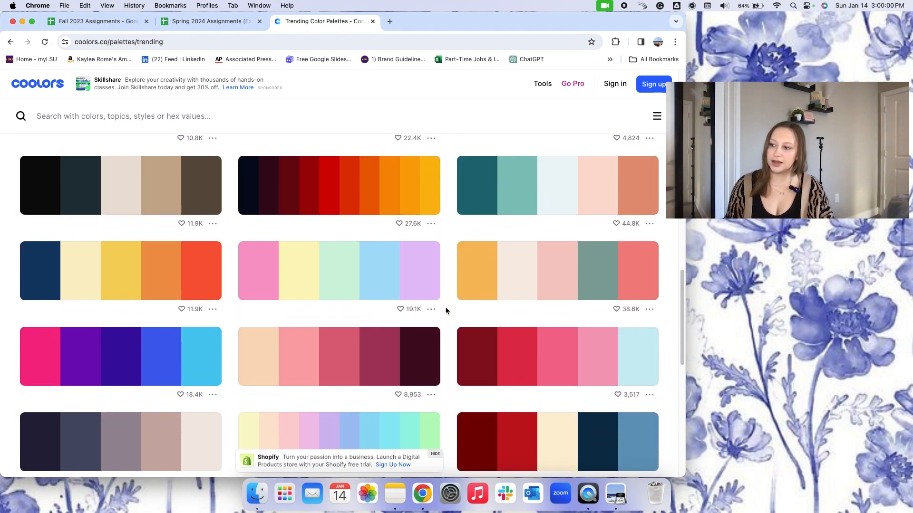
scroll(449, 312, down, 3)
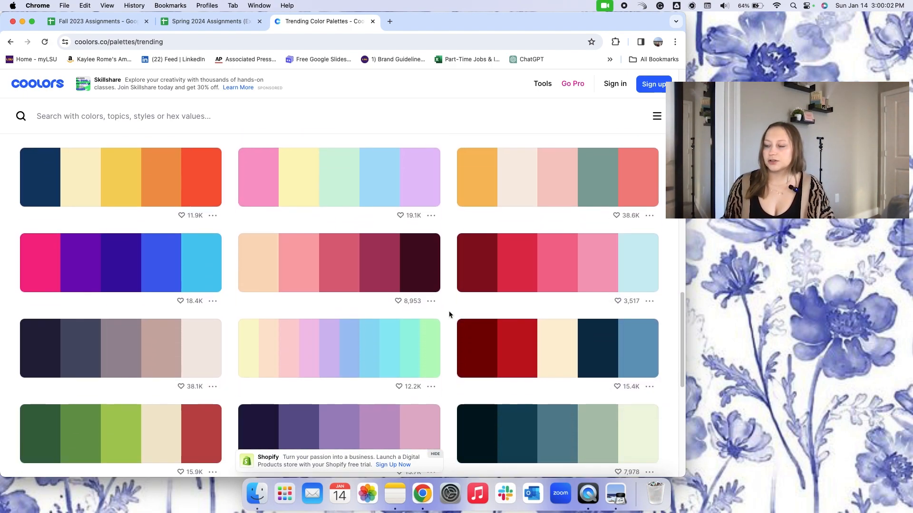
scroll(446, 312, up, 8)
scroll(444, 312, up, 10)
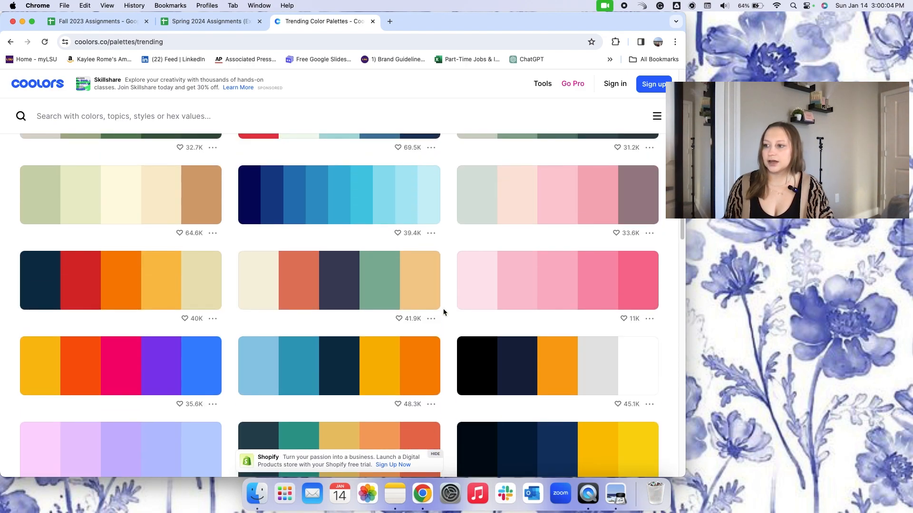
scroll(444, 312, up, 2)
scroll(444, 312, down, 15)
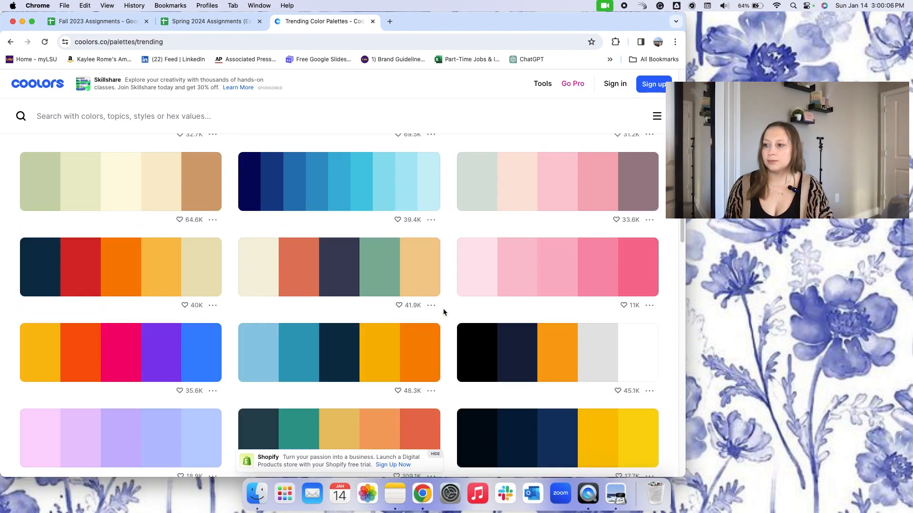
scroll(444, 312, down, 2)
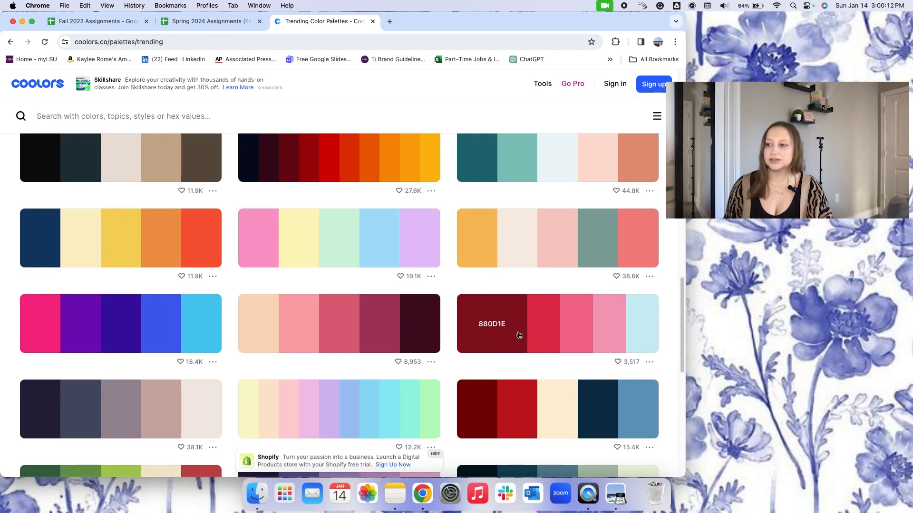
Step: Copy the dark red 880D1E from the red, pink and light blue palette and check both assignment spreadsheets
click(489, 327)
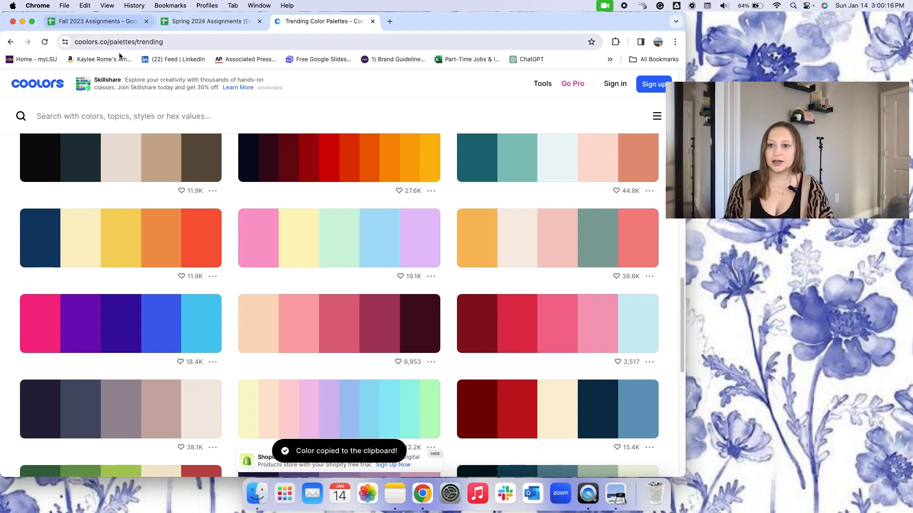
click(95, 21)
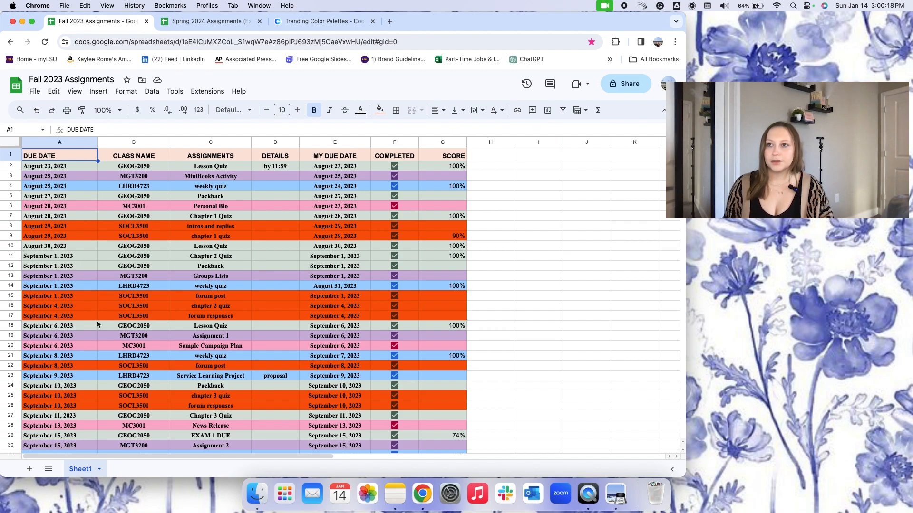
click(214, 21)
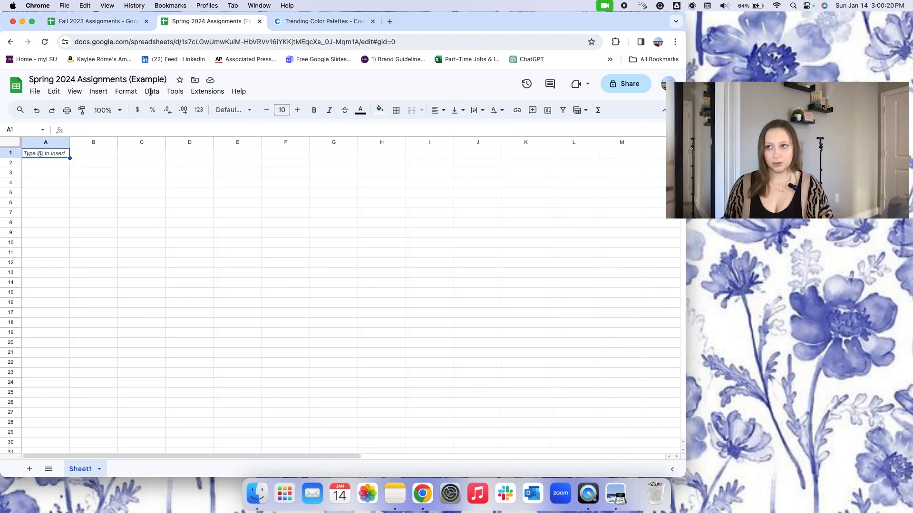
click(288, 26)
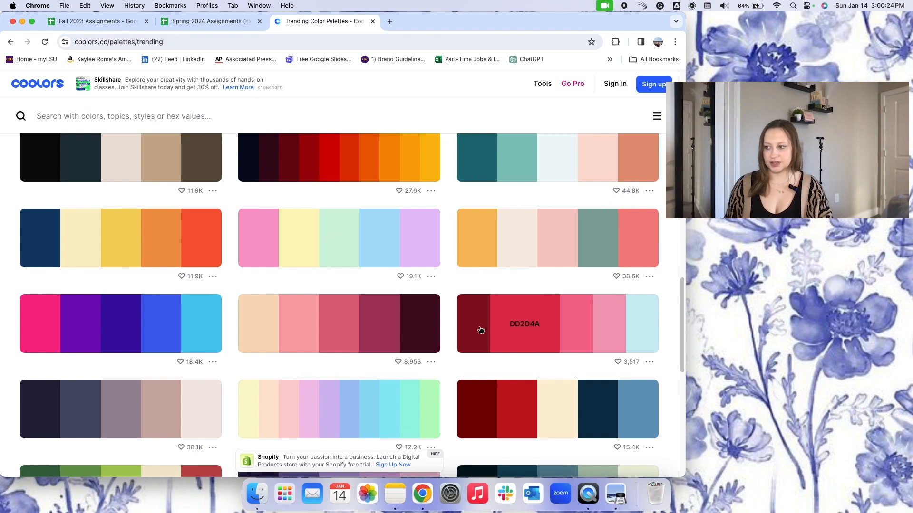
Step: Open the 880D1E, DD2D4A, F26A8D, F49CBB, CBEEF3 palette on its own page and close the trending palettes page
click(652, 365)
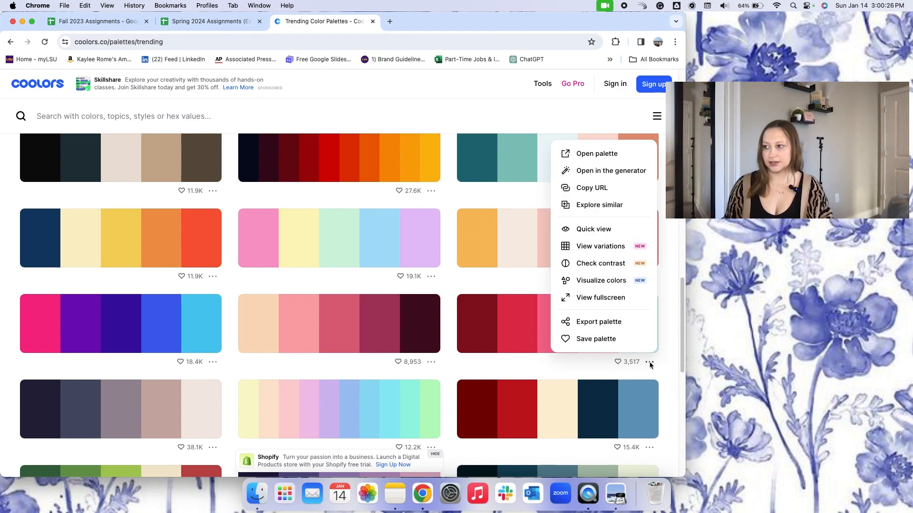
click(597, 154)
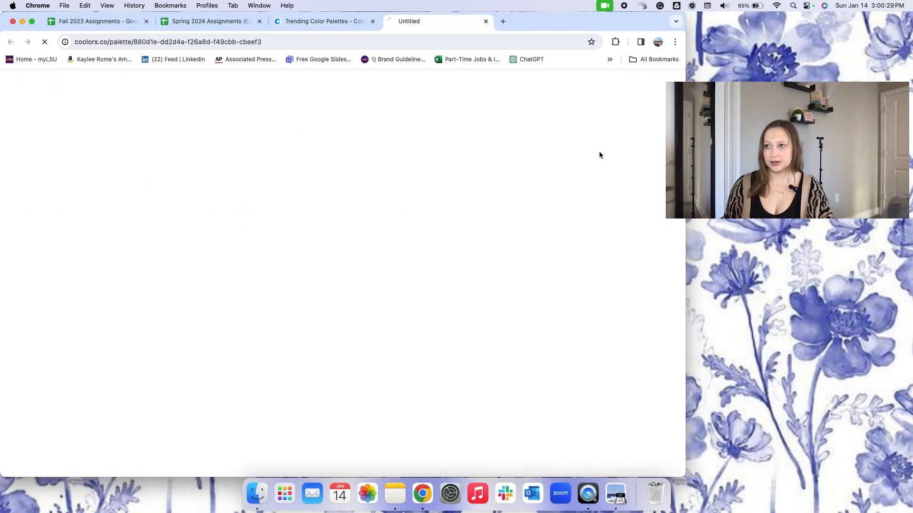
click(373, 21)
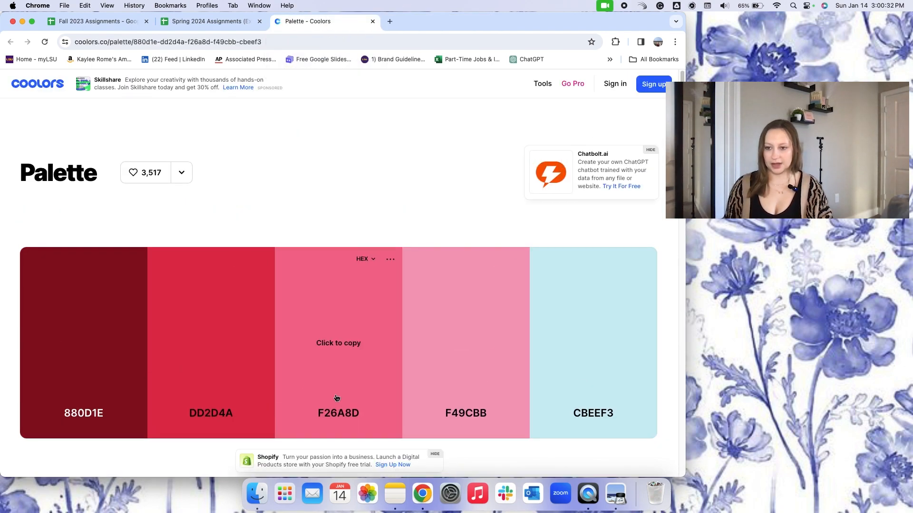
Step: Copy the dark red 880D1E from the palette and select cells A1:F1 in the Spring 2024 Assignments sheet
click(82, 346)
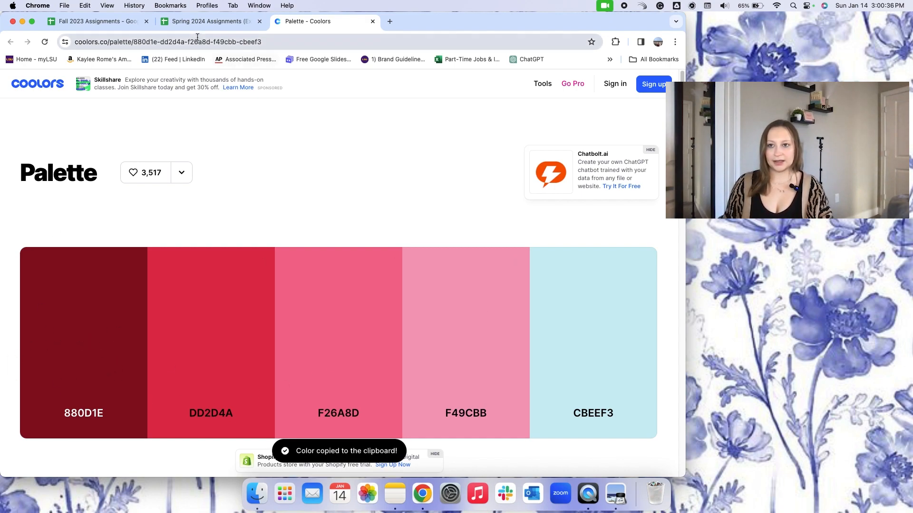
click(198, 22)
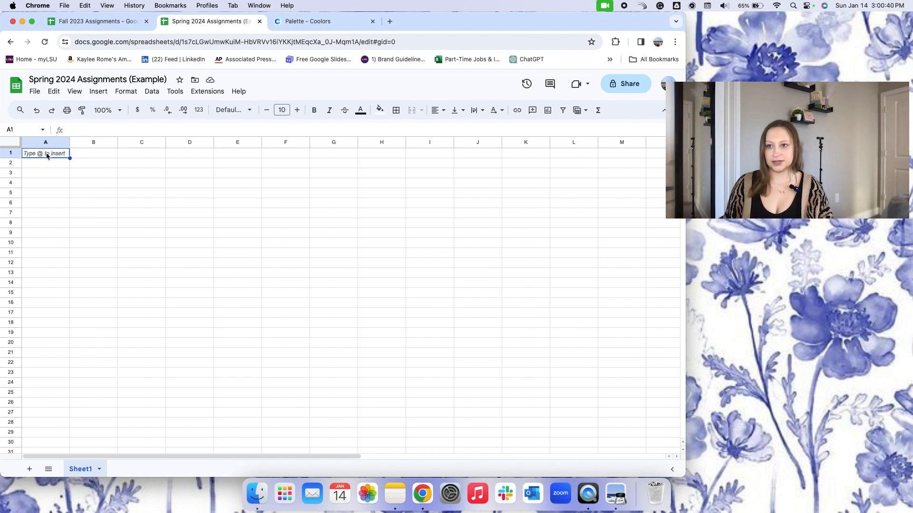
drag(69, 153, 306, 157)
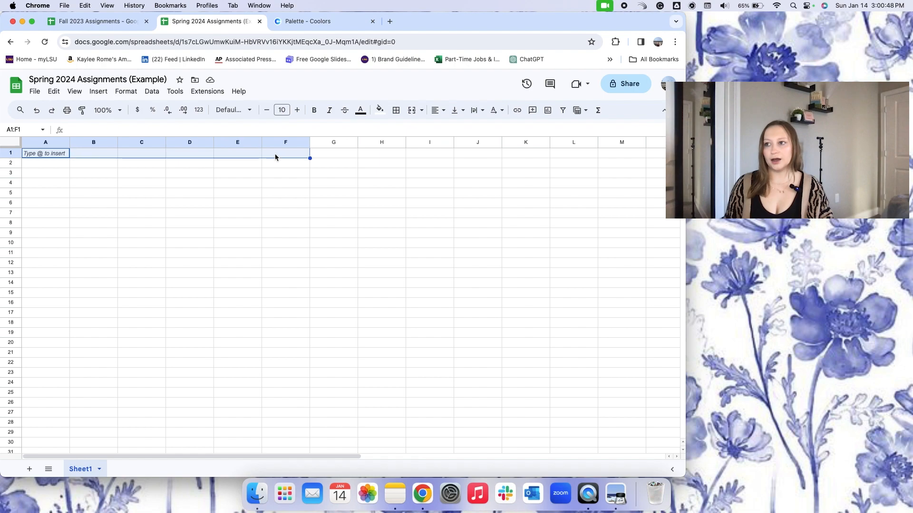
Step: Try to fill cells A1:F1 with the copied custom color 880D1E
click(377, 110)
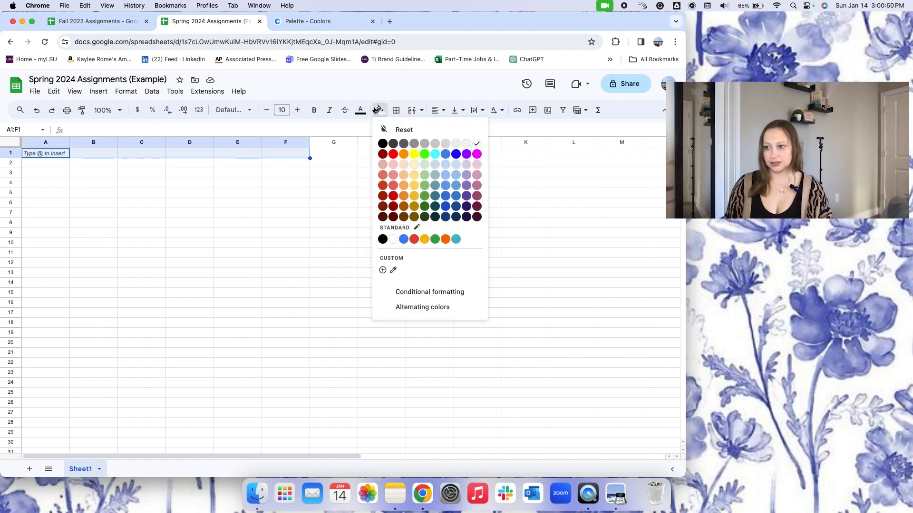
click(384, 271)
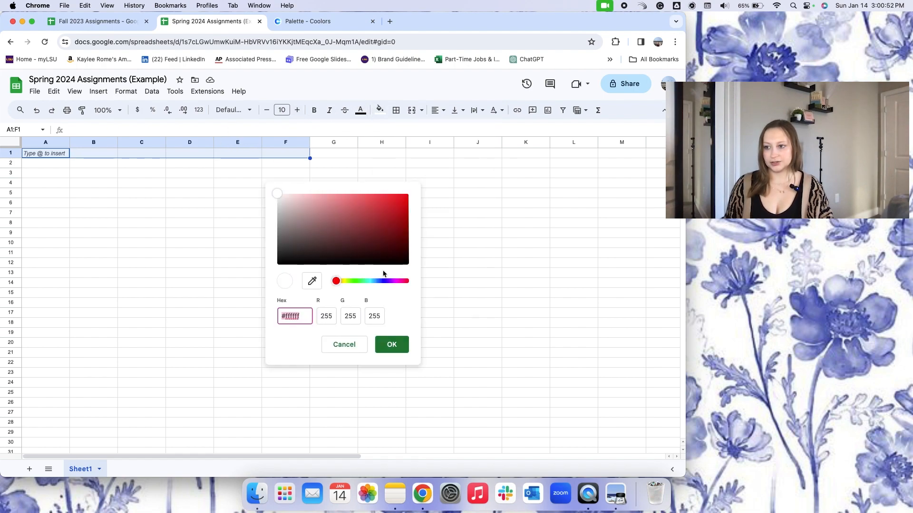
right_click(296, 317)
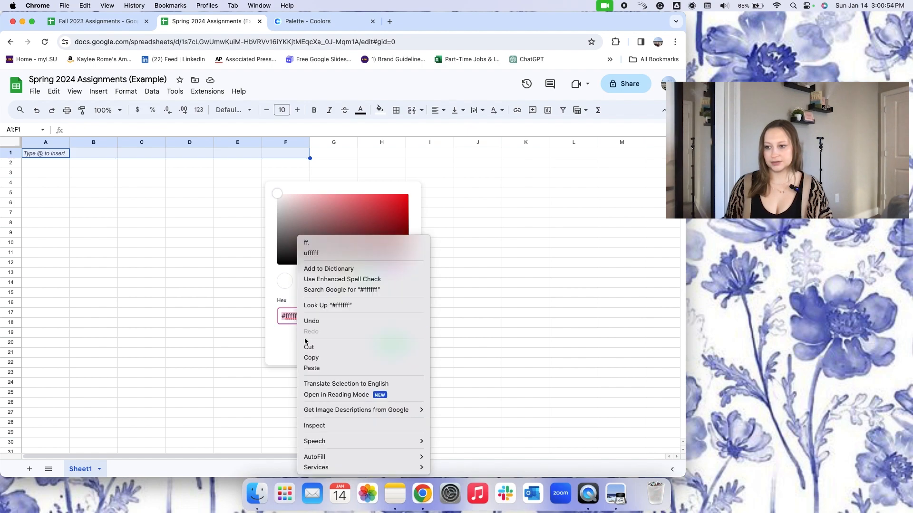
click(309, 368)
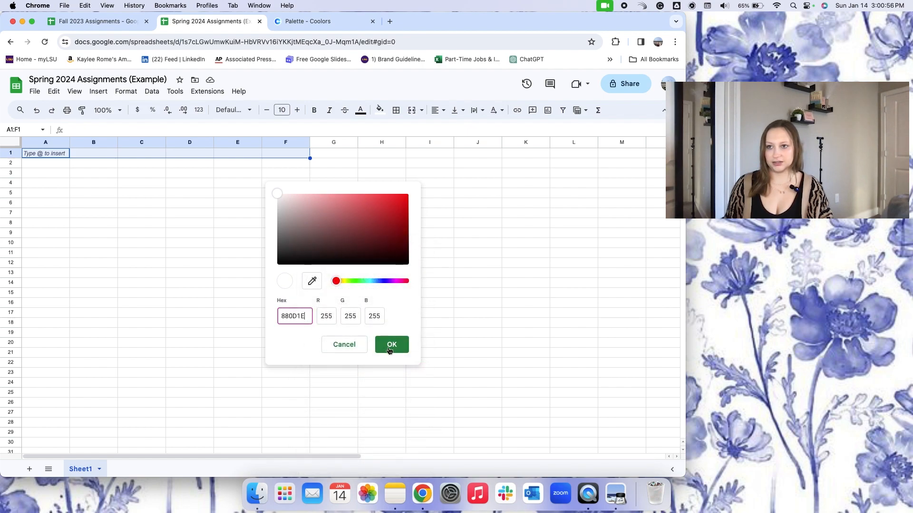
click(390, 347)
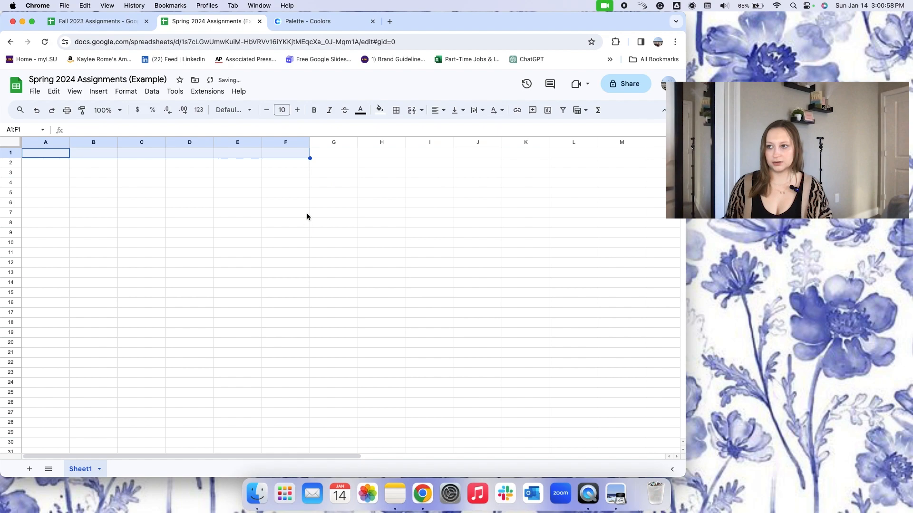
Step: Fill the header cells A1:F1 with the custom dark red 880D1E
click(379, 111)
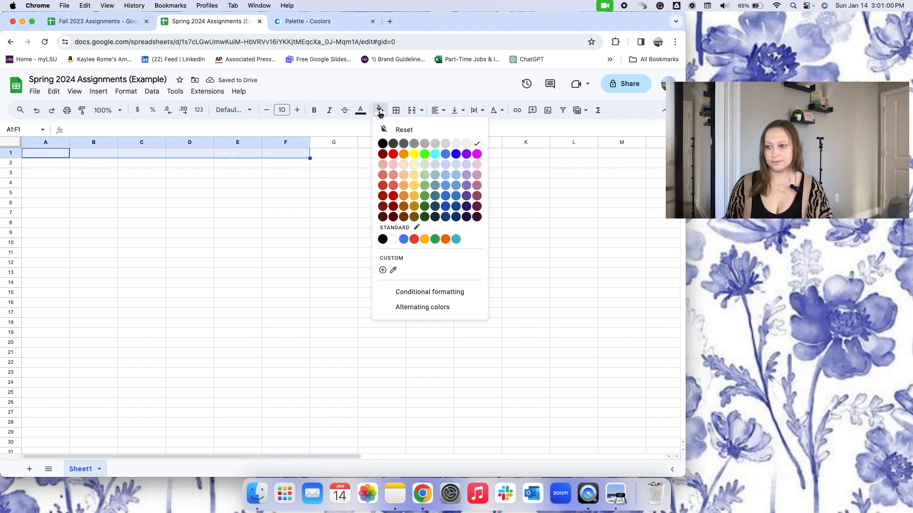
click(382, 270)
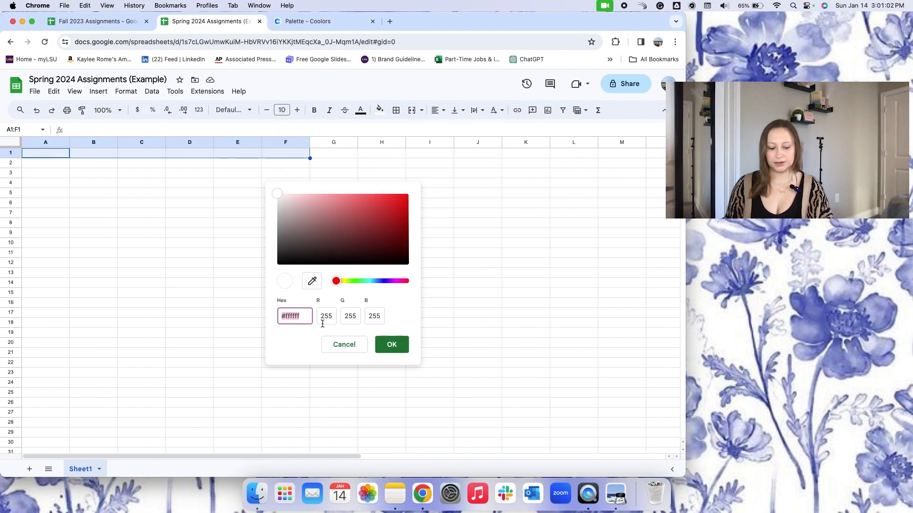
key(super+v)
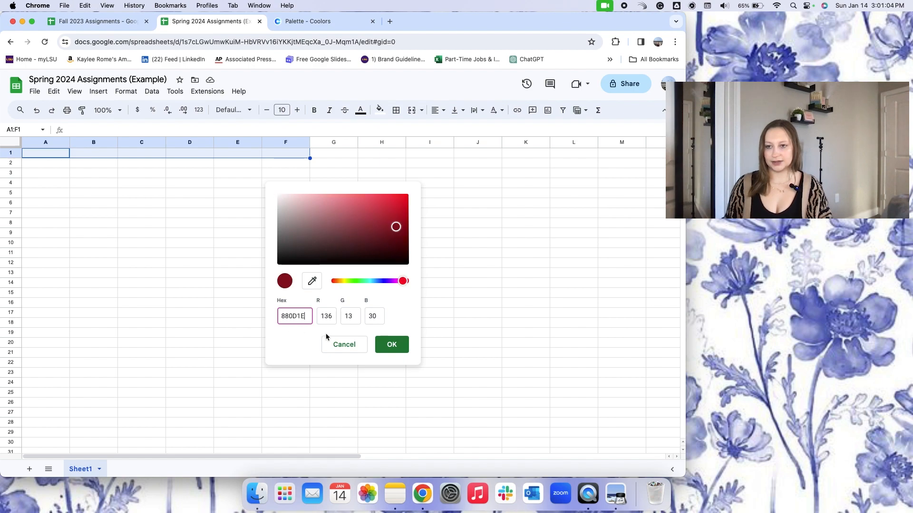
click(391, 344)
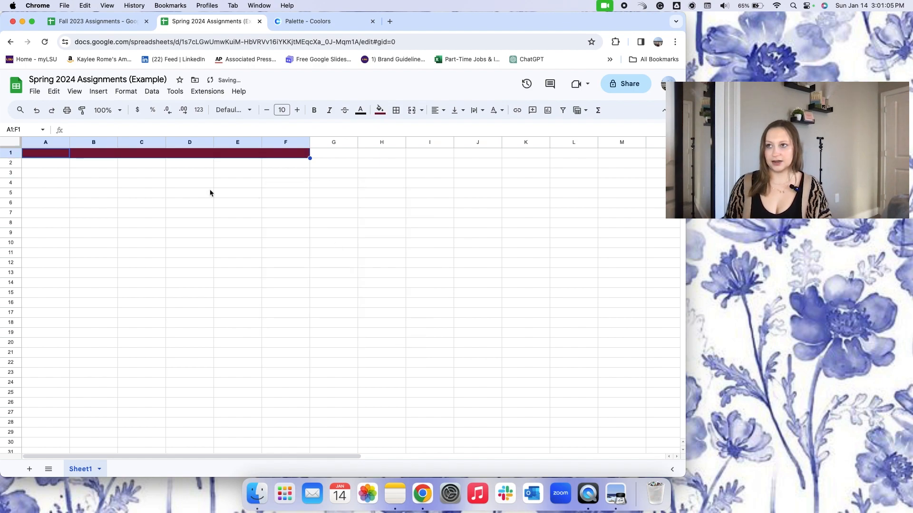
Step: Set the text of header cells A1:F1 to white and bold, and make row 1 slightly taller
click(302, 23)
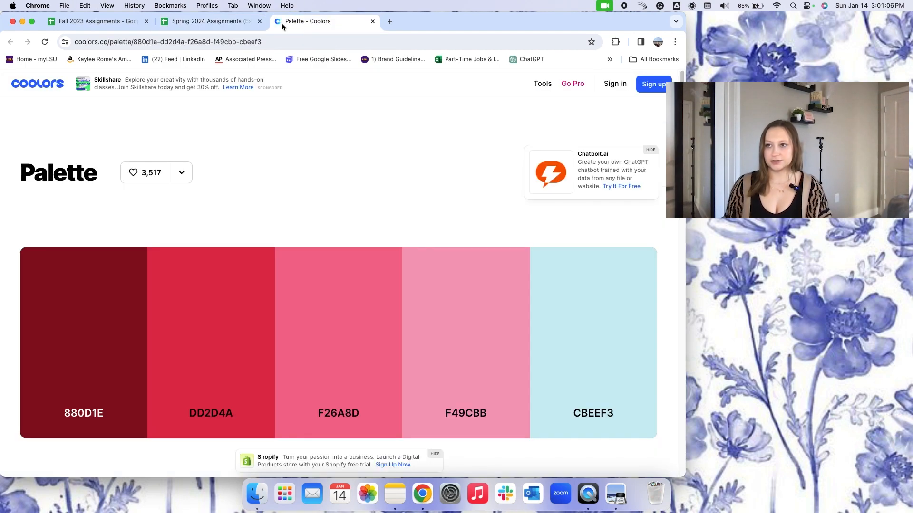
click(207, 20)
click(51, 157)
drag(37, 158, 292, 151)
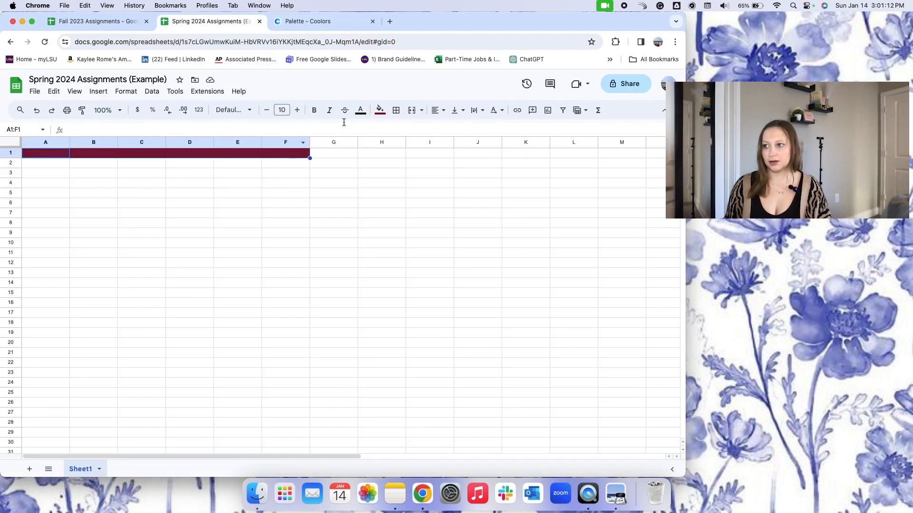
click(360, 110)
click(456, 148)
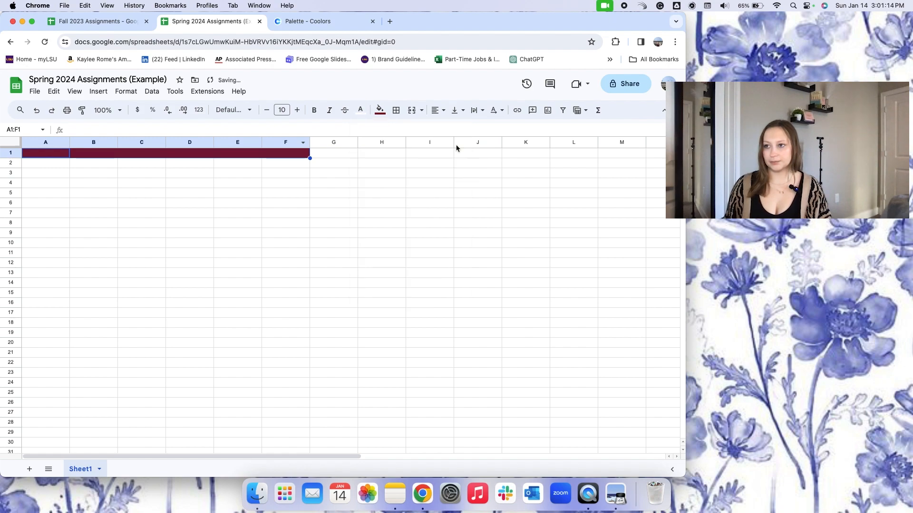
click(313, 111)
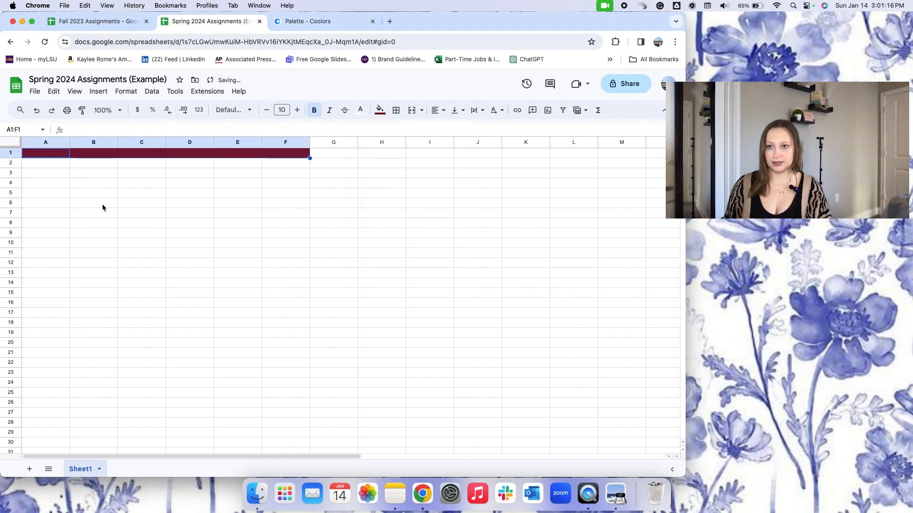
drag(11, 156, 11, 159)
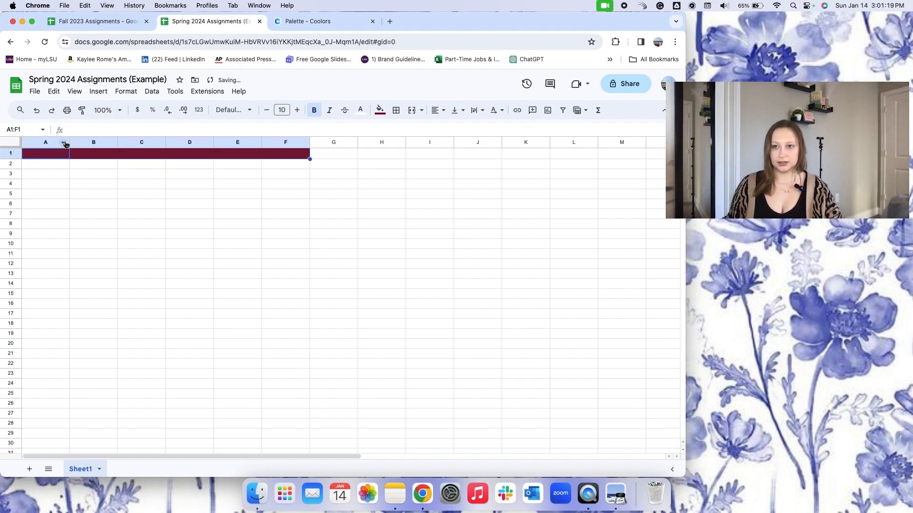
Step: Enter the headers Due Date, Class and Assignment in cells A1, B1 and C1
click(34, 158)
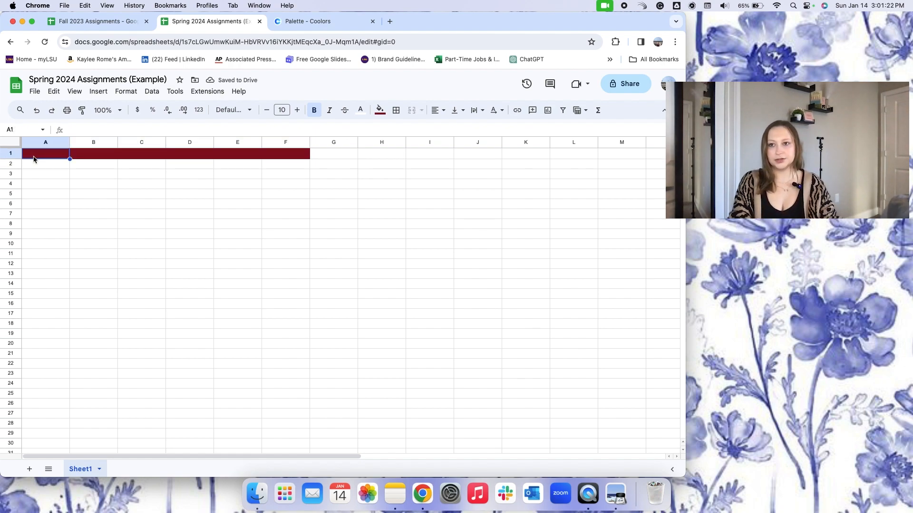
text(Due Date)
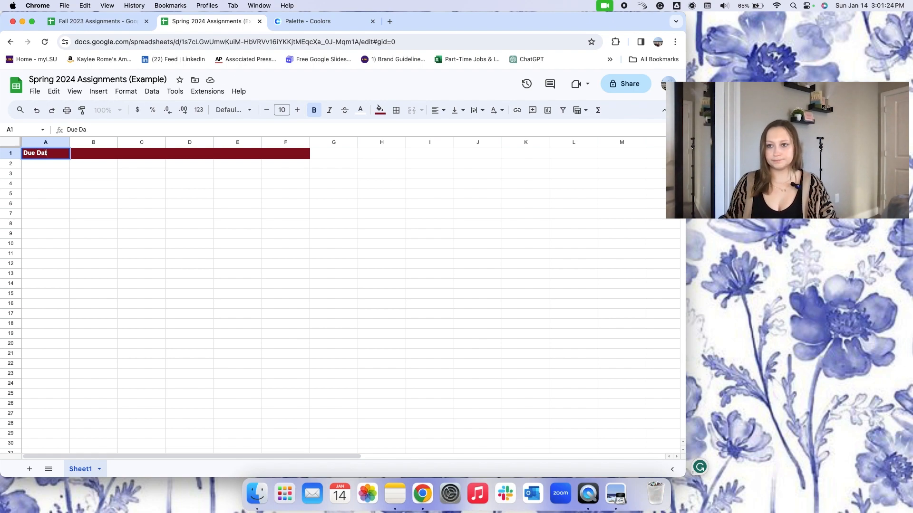
key(Return)
click(86, 154)
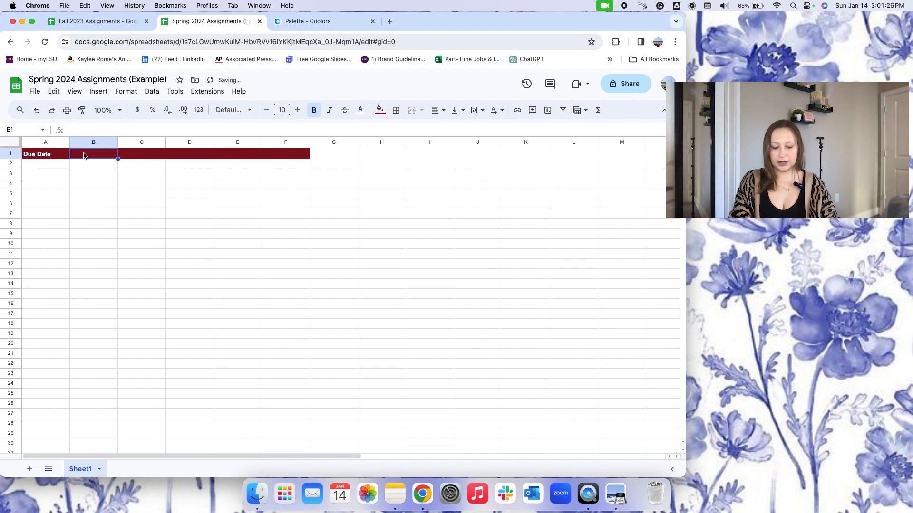
text(Class)
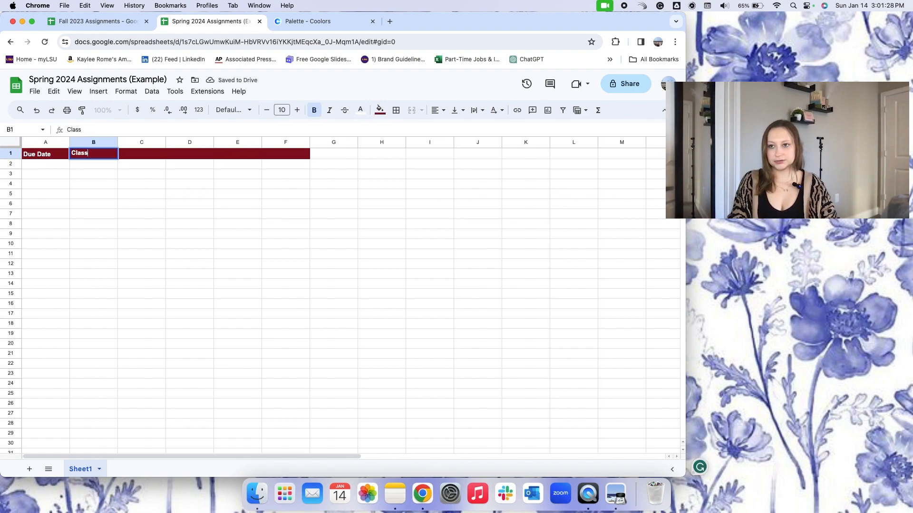
key(Tab)
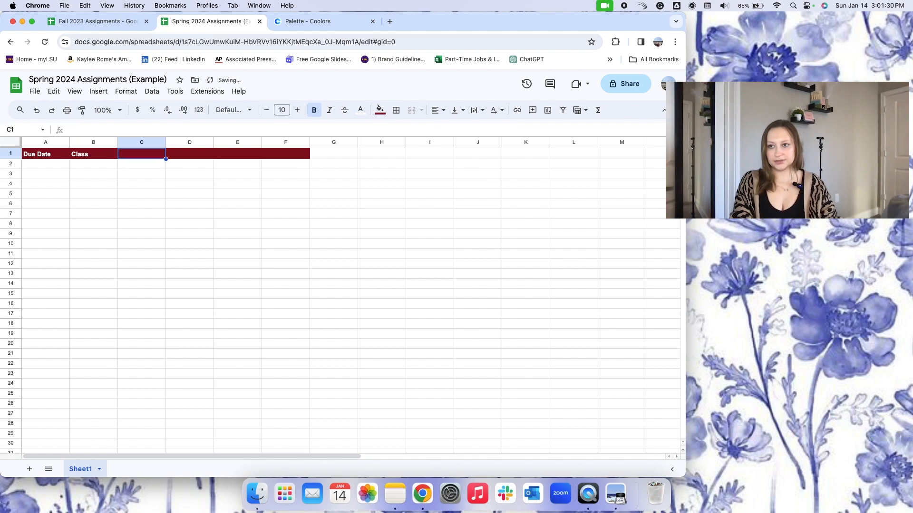
text(Assignment)
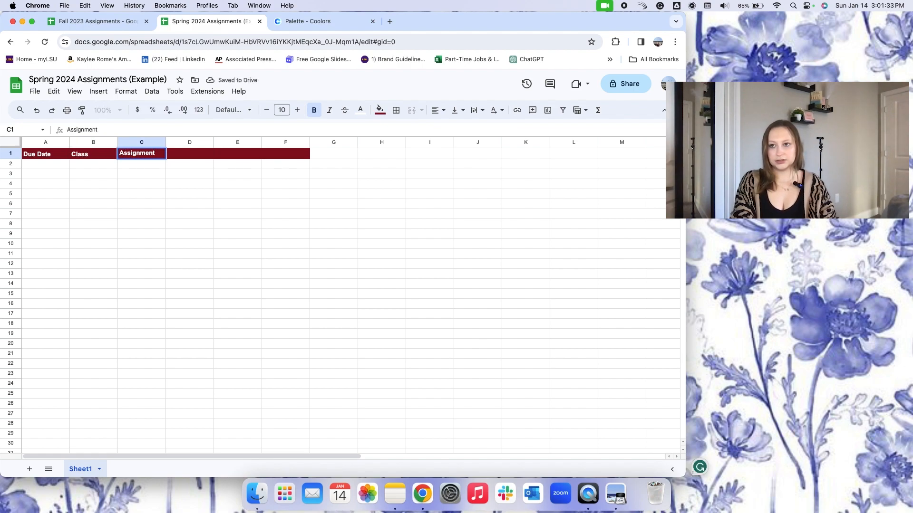
key(Tab)
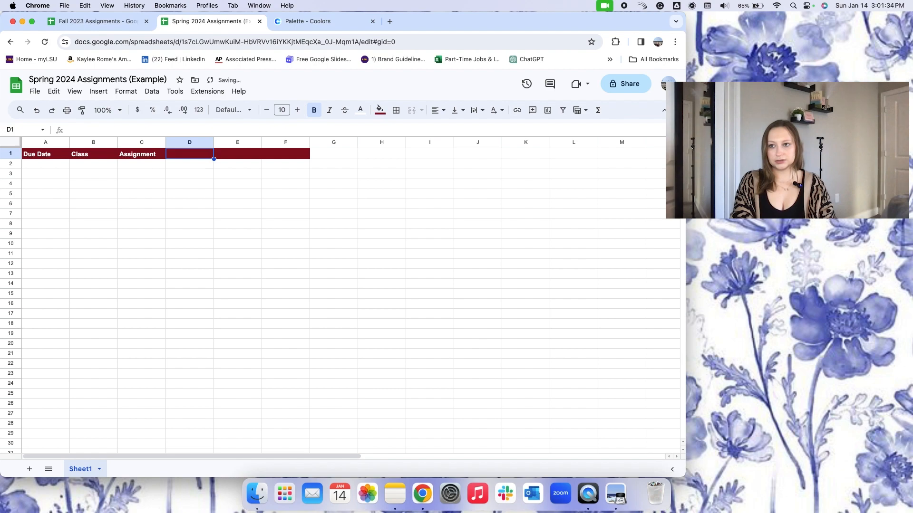
Step: Enter the headers Details, Completed? and Score in cells D1, E1 and F1
text(Details)
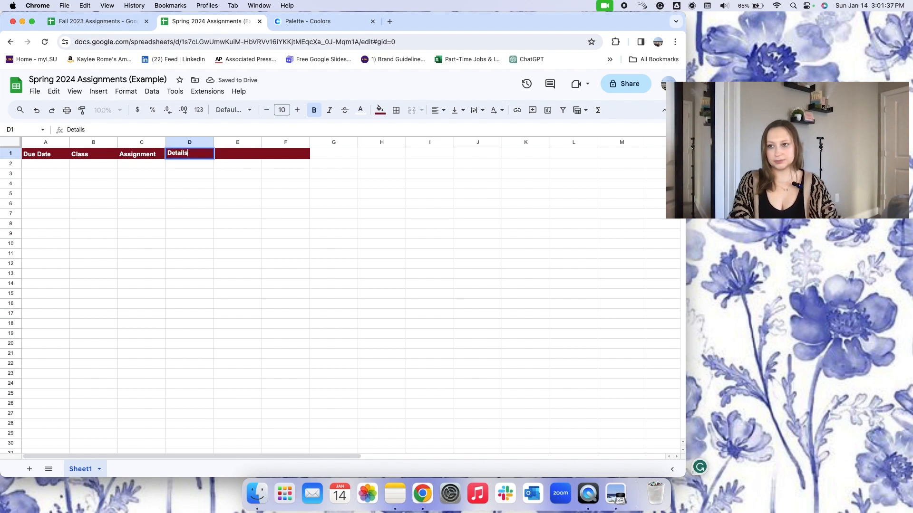
key(Tab)
text(C)
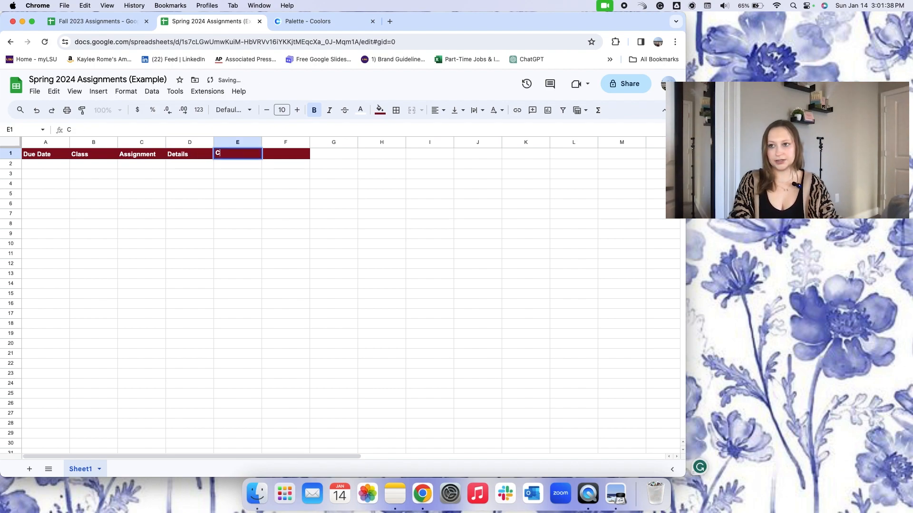
text(ompleted?)
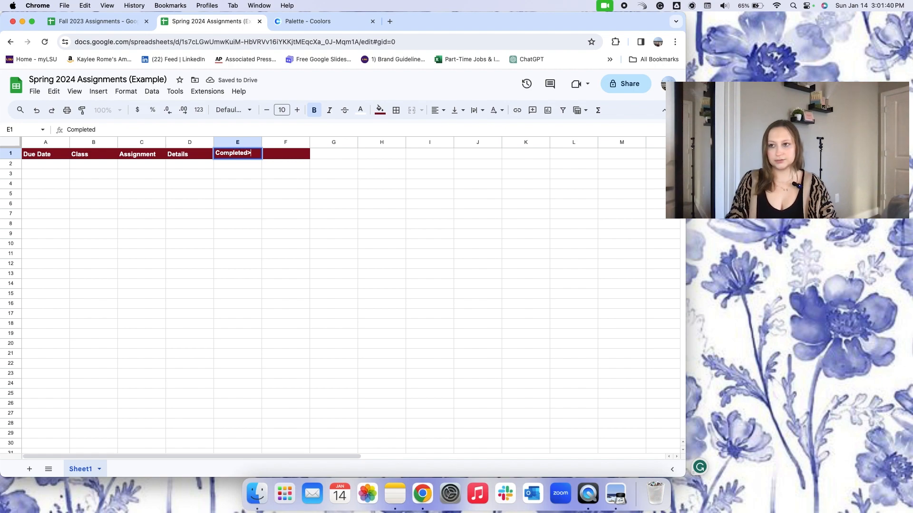
key(BackSpace)
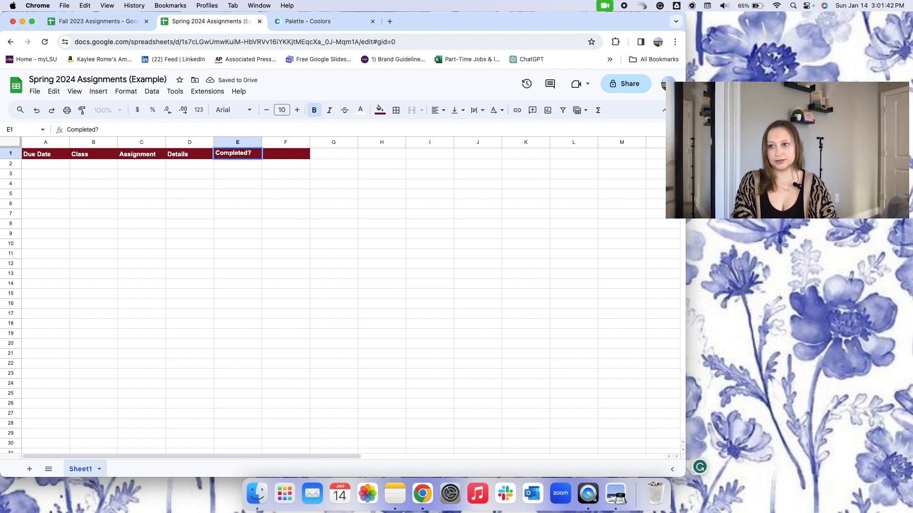
key(Tab)
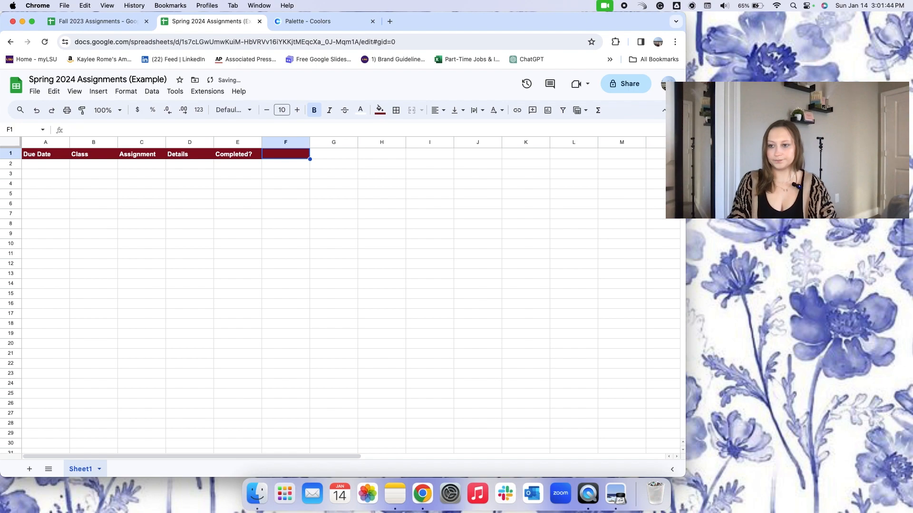
text(Score)
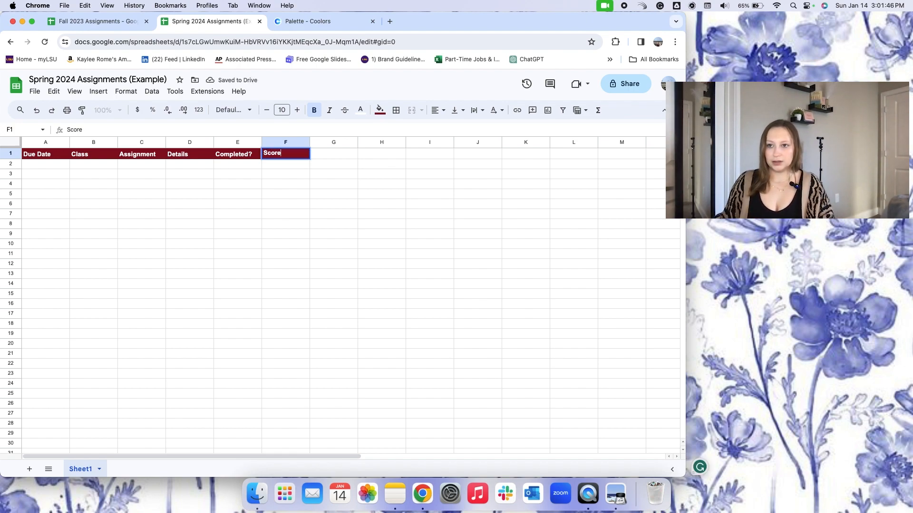
key(Return)
Step: Widen the Due Date, Class, Assignment and Details columns, giving Assignment and Details the most room
drag(70, 141, 246, 139)
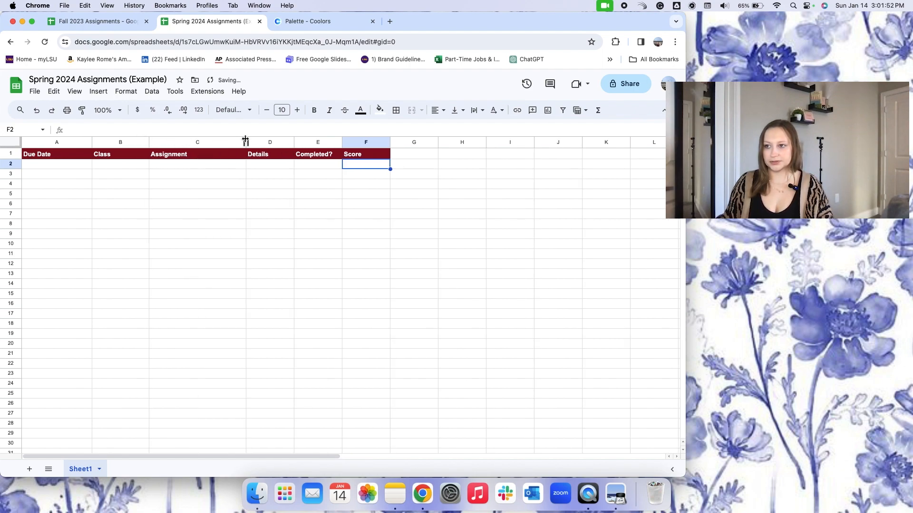
drag(294, 140, 331, 140)
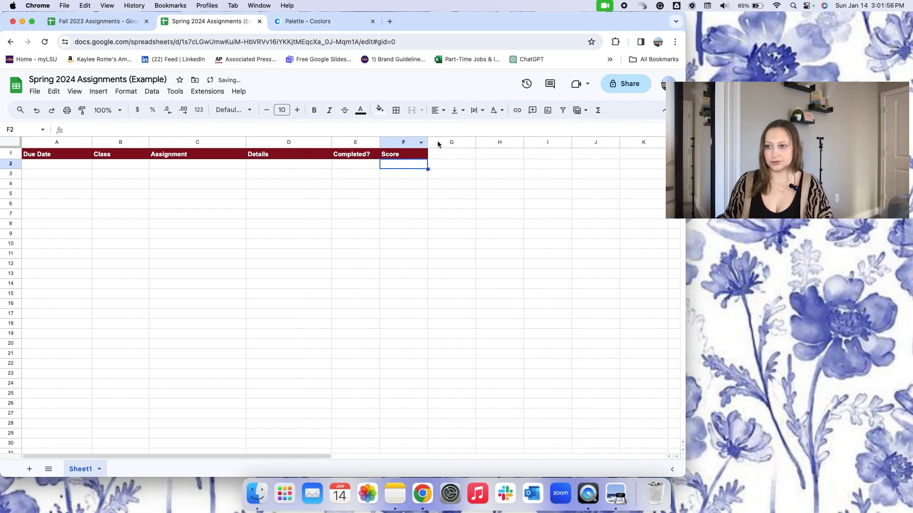
click(367, 166)
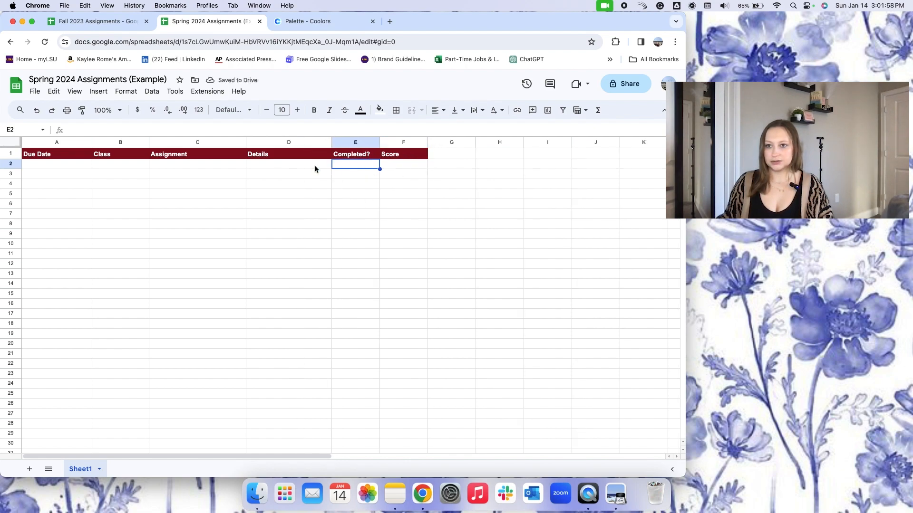
Step: Switch to the Coolors palette and copy the light blue color CBEEF3
click(30, 167)
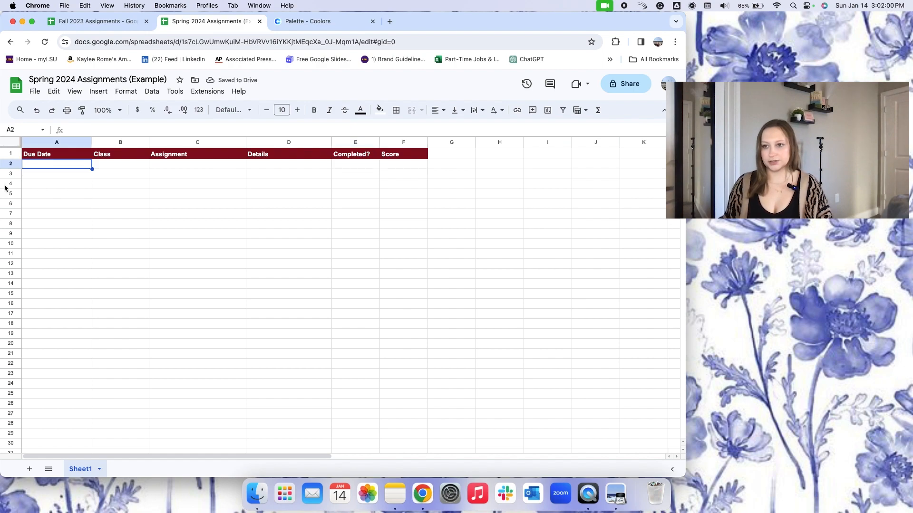
click(379, 110)
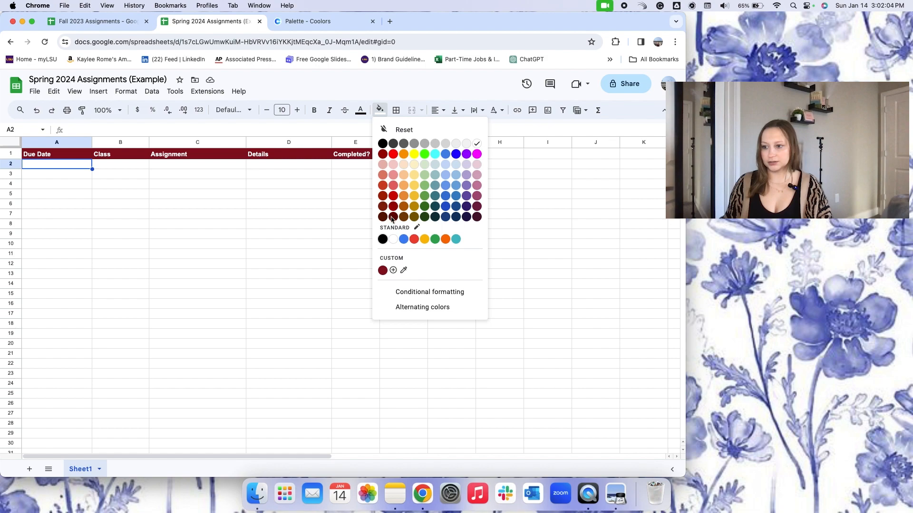
click(290, 21)
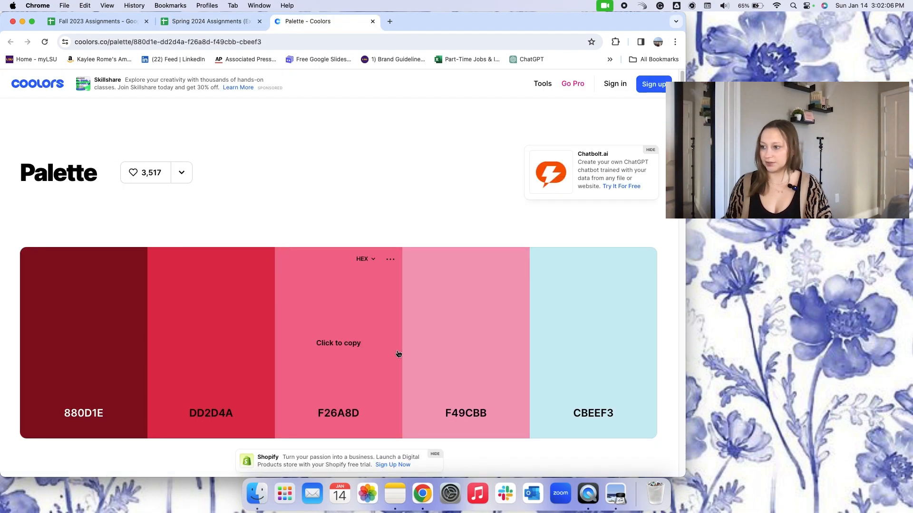
click(589, 343)
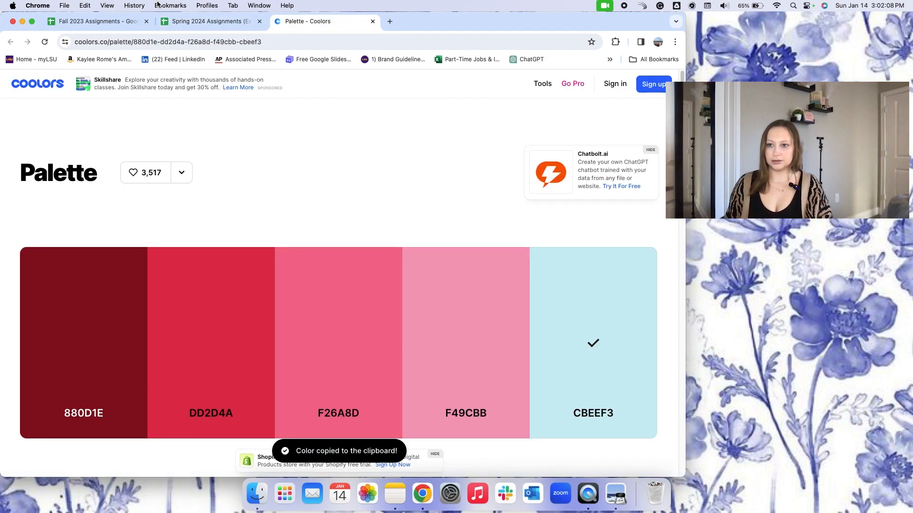
Step: Return to the Spring 2024 sheet and fill cells A2:F2 with the copied light blue as a custom color
click(212, 21)
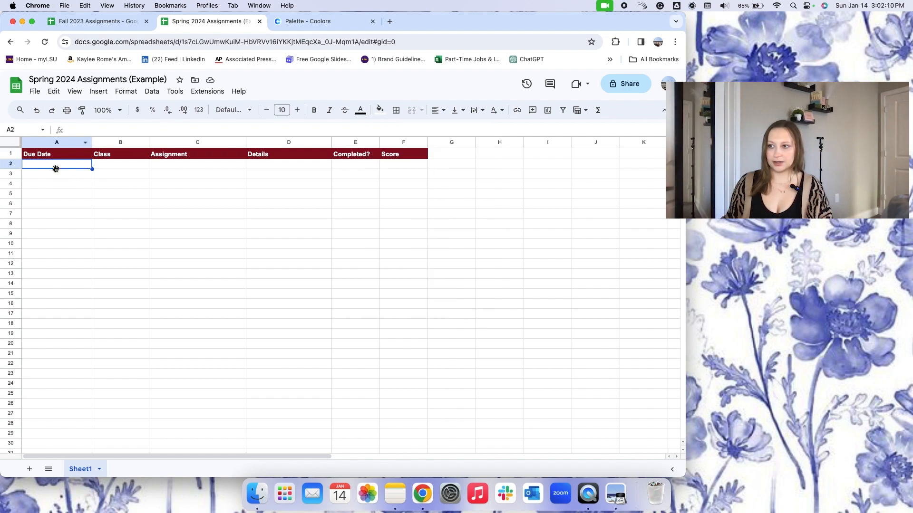
drag(69, 167, 408, 168)
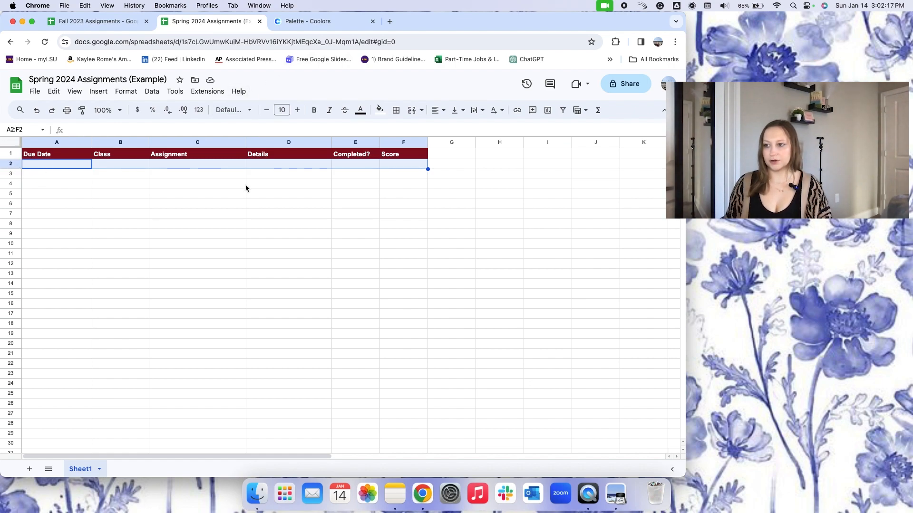
click(381, 110)
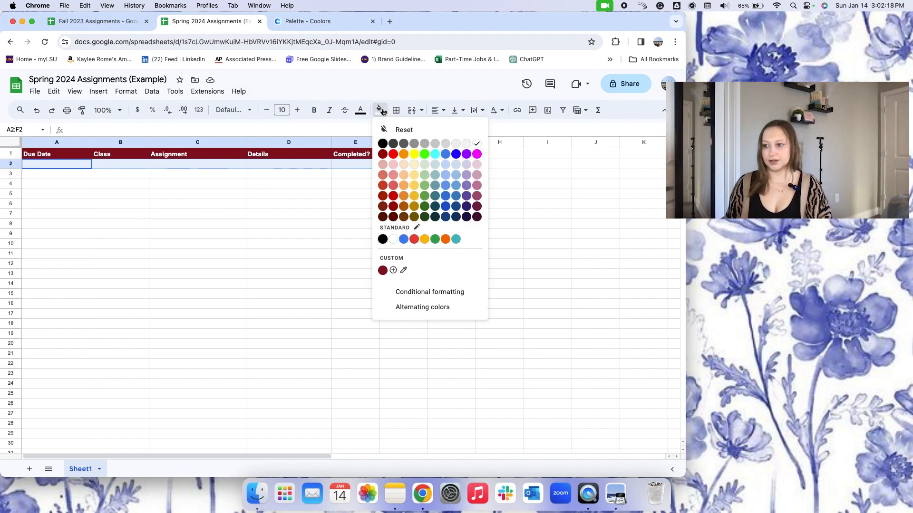
click(393, 270)
key(super+v)
click(386, 347)
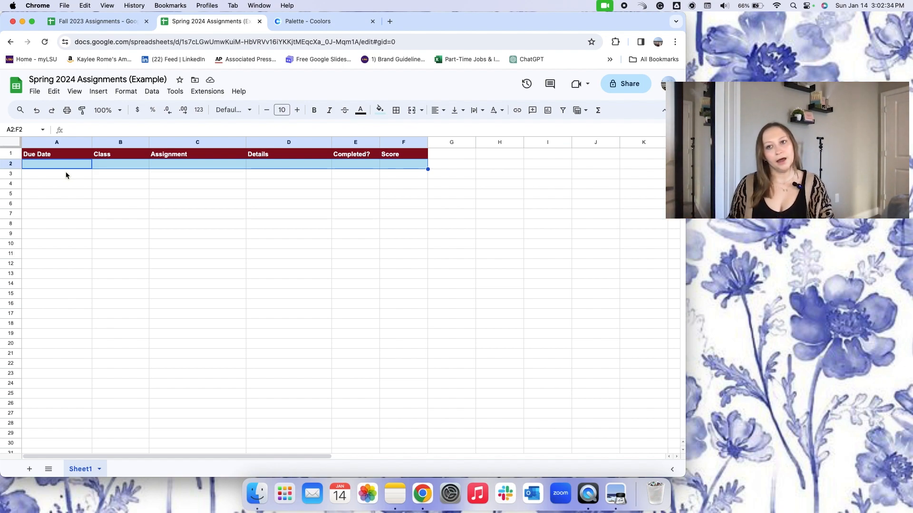
Step: Make cell A2 bold and enter the due date January 22, 2024
click(53, 164)
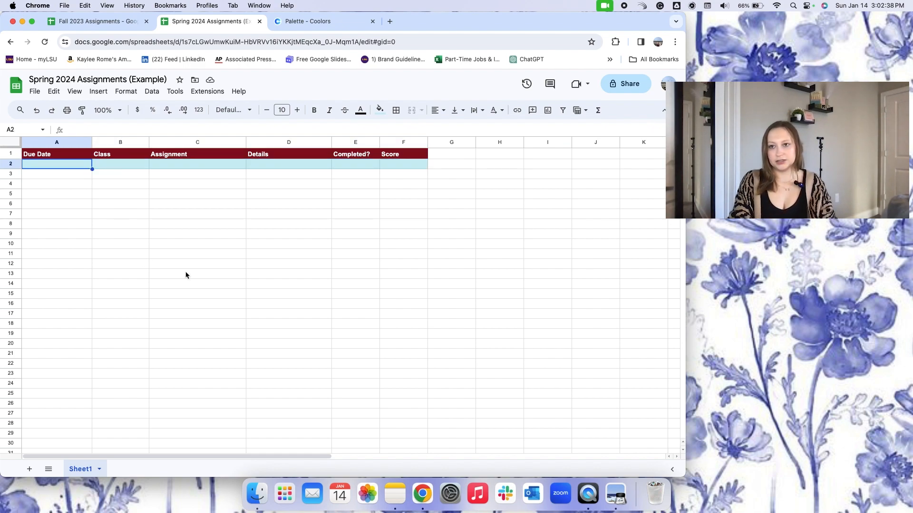
text(Janu)
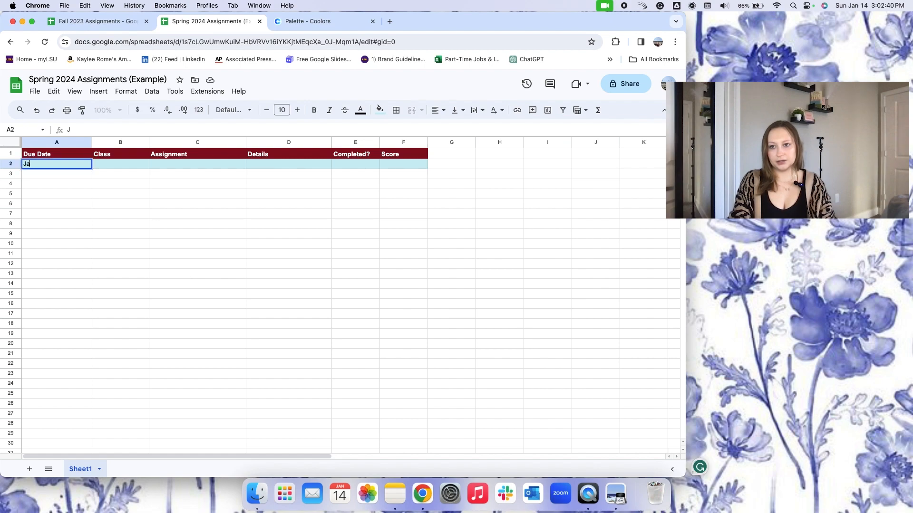
key(BackSpace)
key(BackSpace)
key(BackSpace)
key(Escape)
key(super+b)
text(Jan)
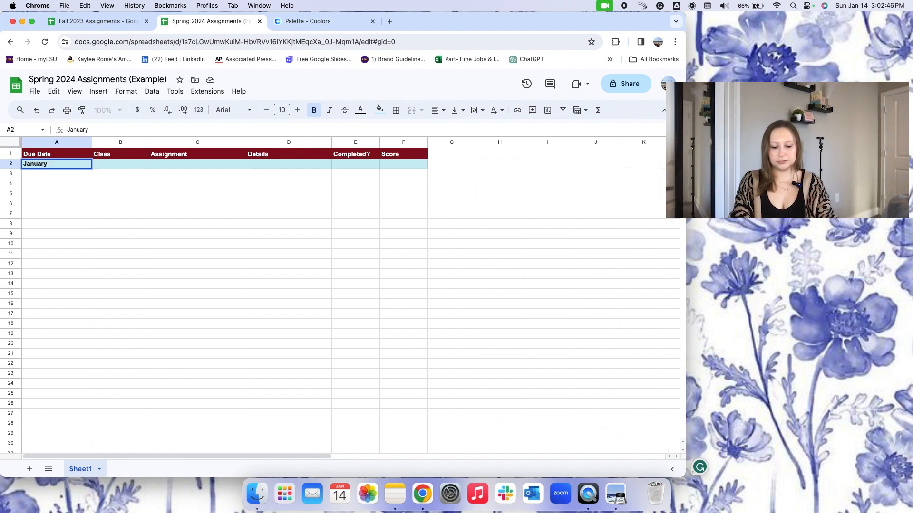
text(uary)
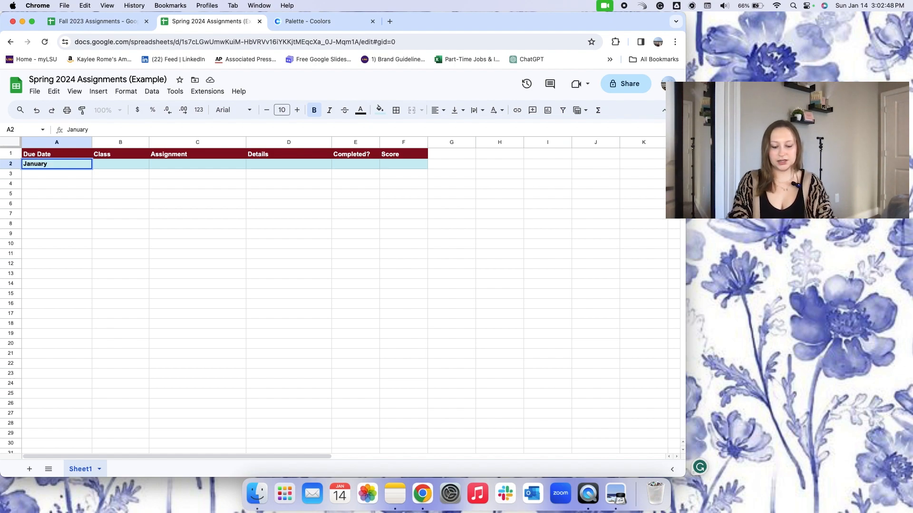
text( 22, 2024)
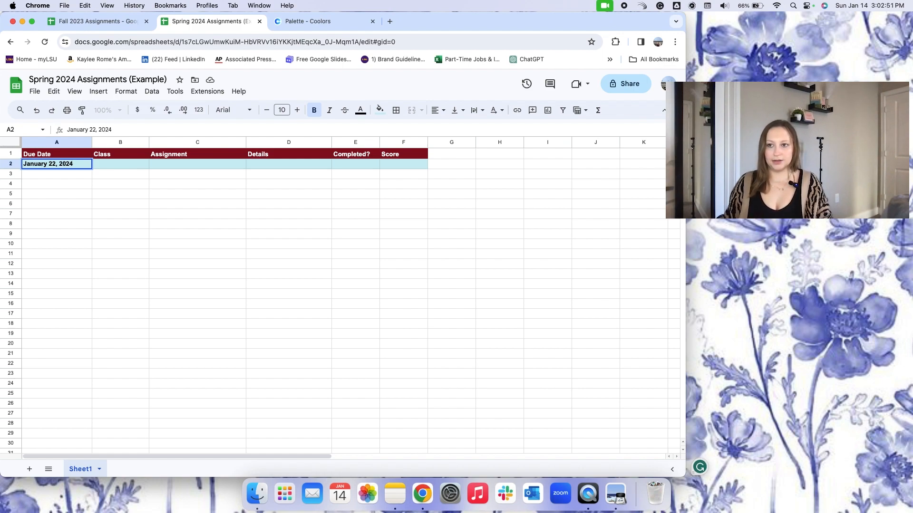
key(Return)
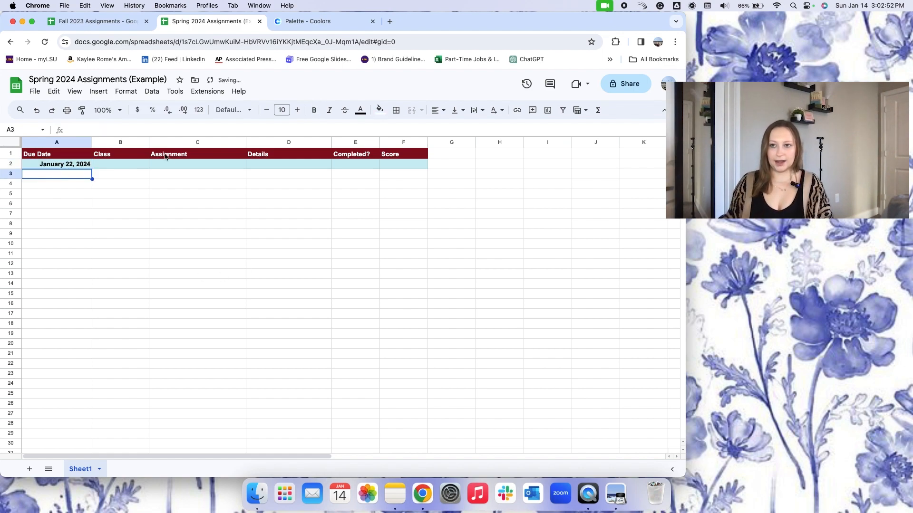
Step: Enter CLASS101 in bold as the class in cell B2
click(142, 166)
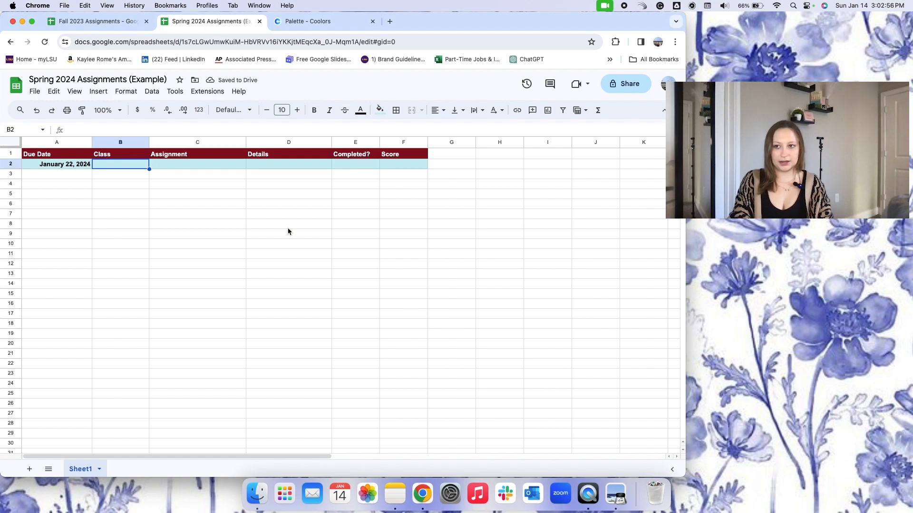
text(CLASS)
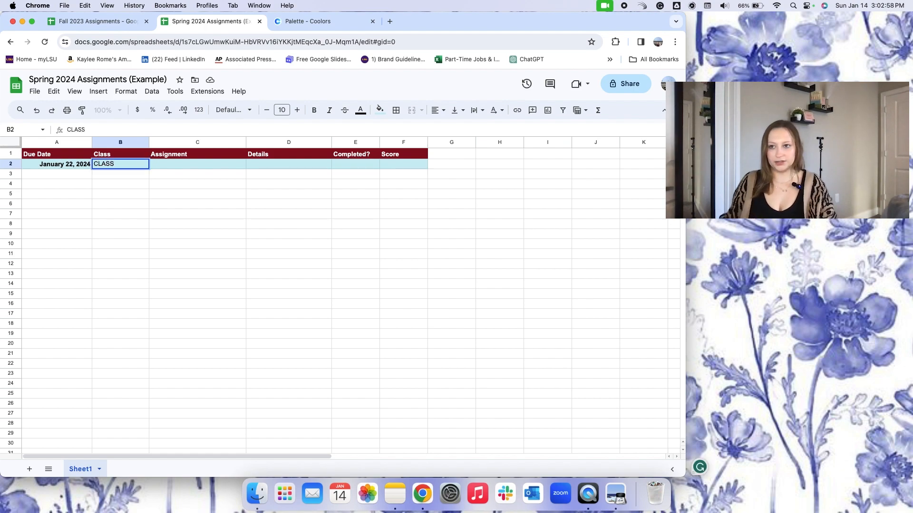
text(101)
double_click(118, 165)
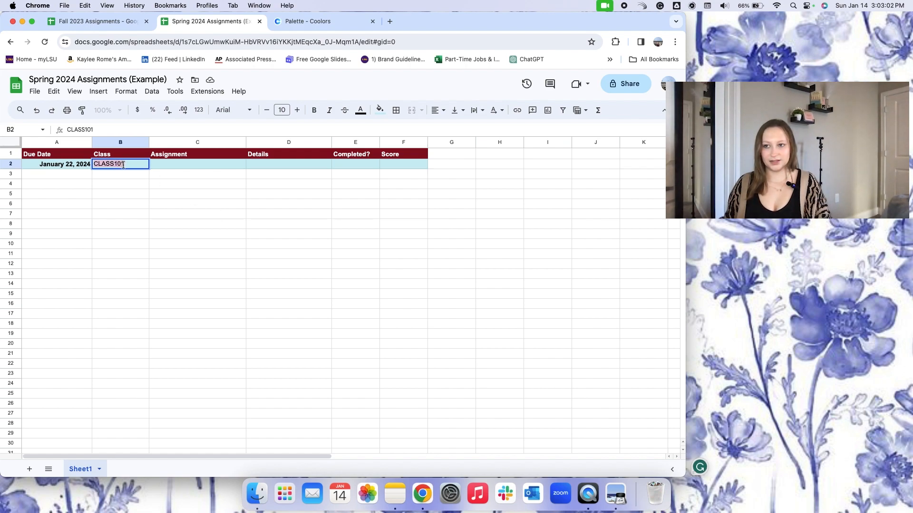
key(super+b)
Step: Enter Chapter Quiz as the assignment in cell C2
click(188, 168)
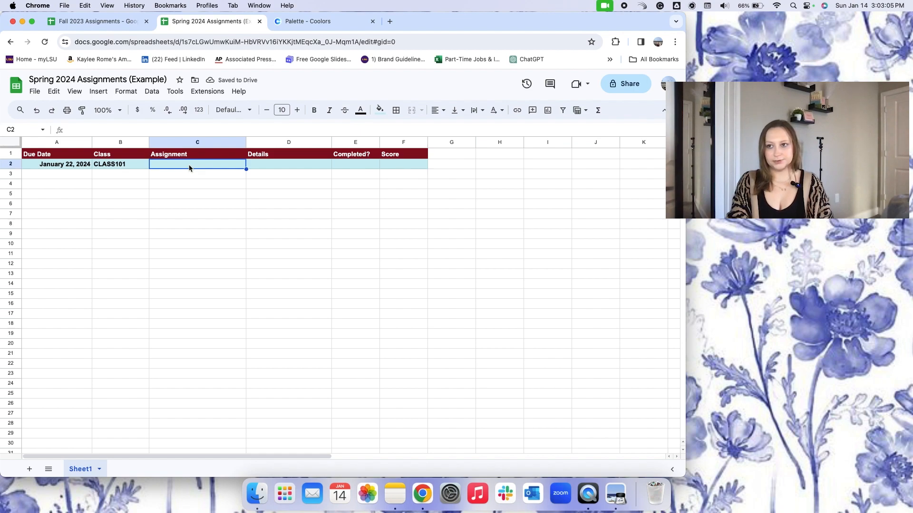
text(Chapter Wu)
key(BackSpace)
key(BackSpace)
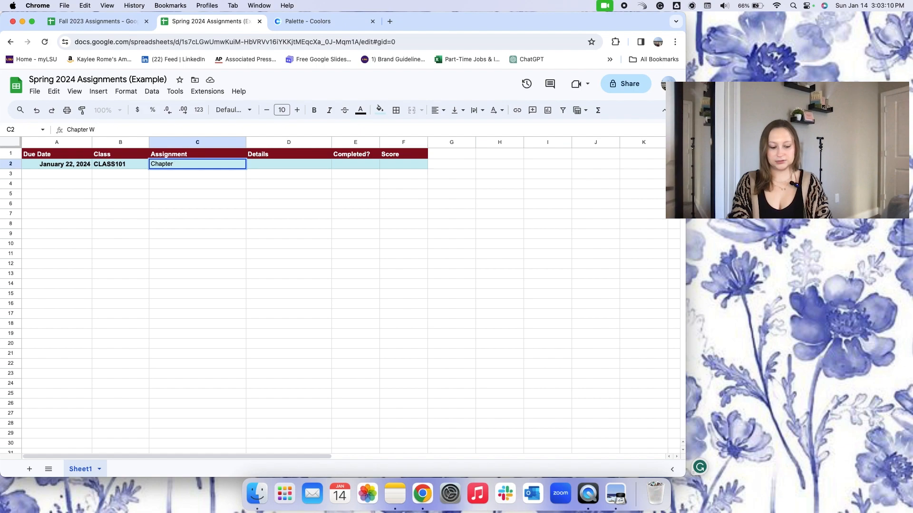
text(W)
key(BackSpace)
text(Quiz)
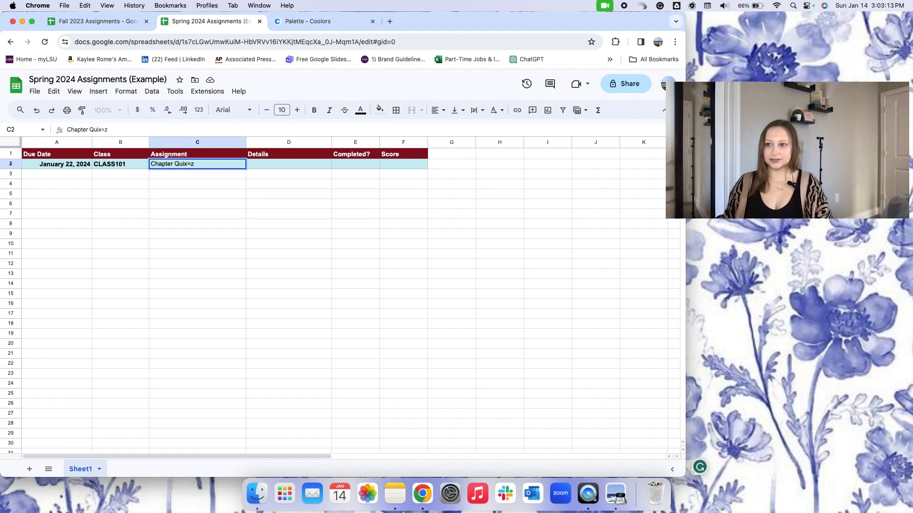
Step: Enter the details "due by 11:00 p.m." in cell D2
click(286, 163)
text(due by )
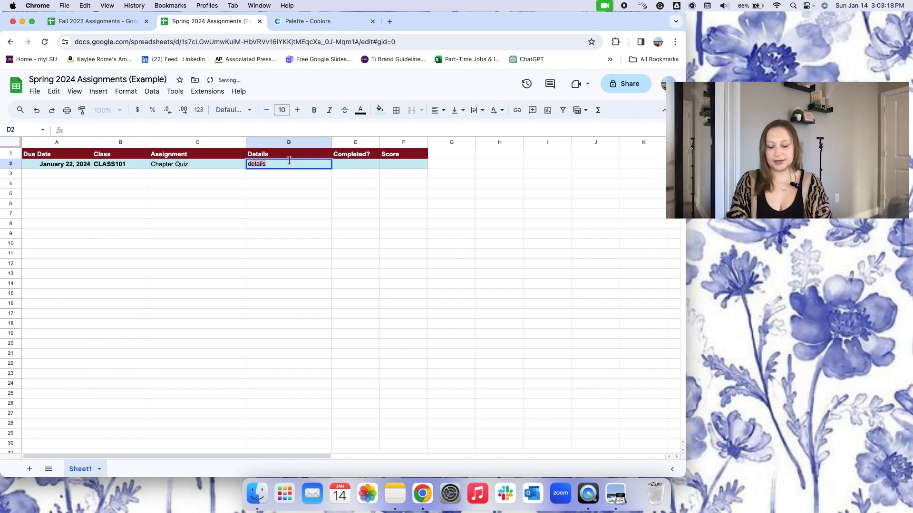
text(11:00 p)
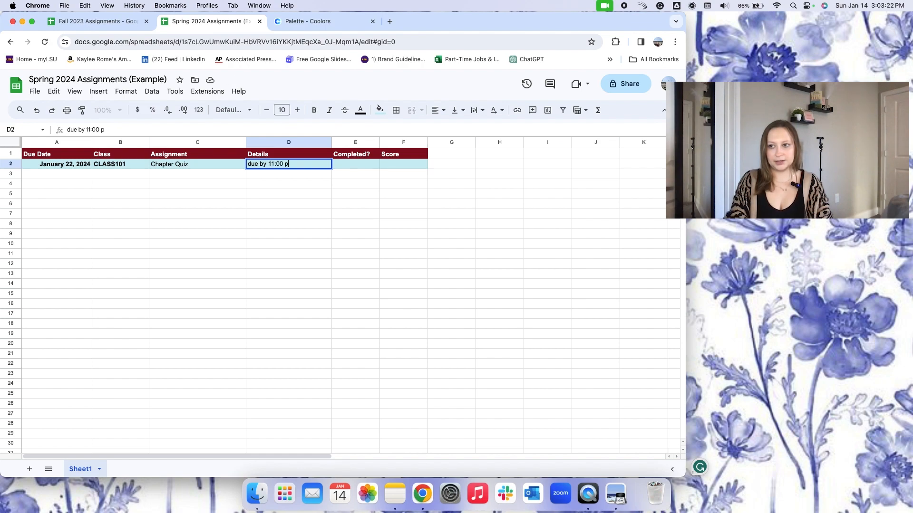
text(.m.)
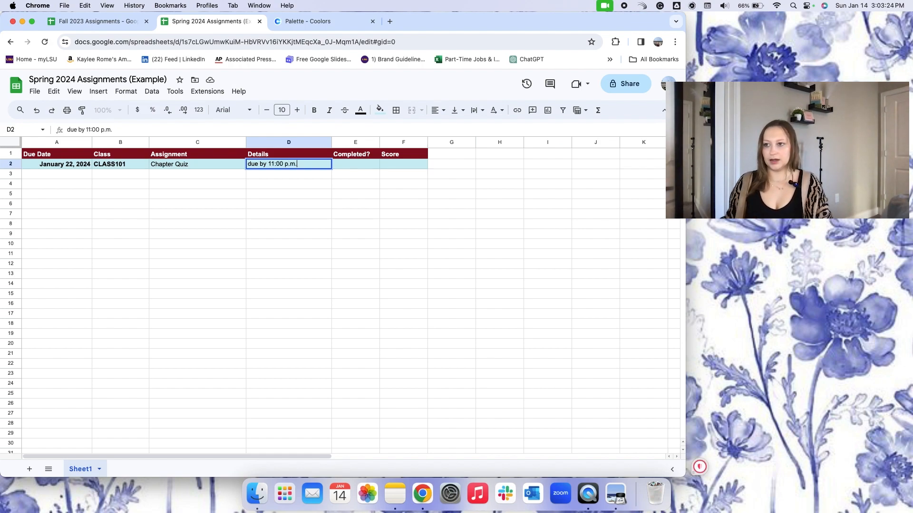
Step: Insert a checkbox in cell E2 under Completed?
click(344, 167)
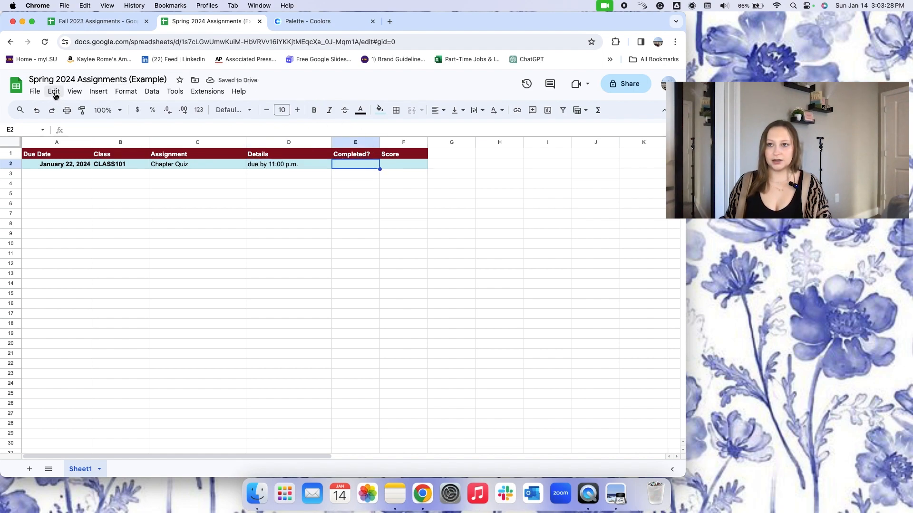
click(100, 92)
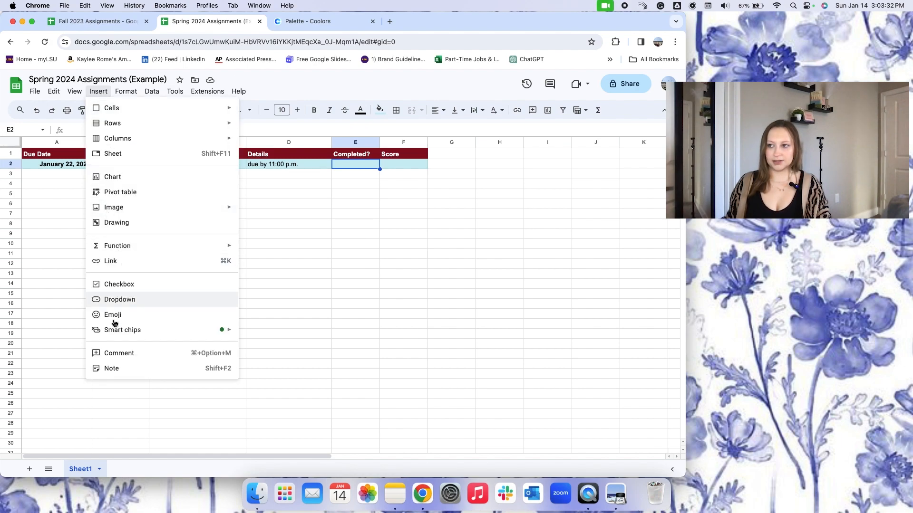
click(118, 284)
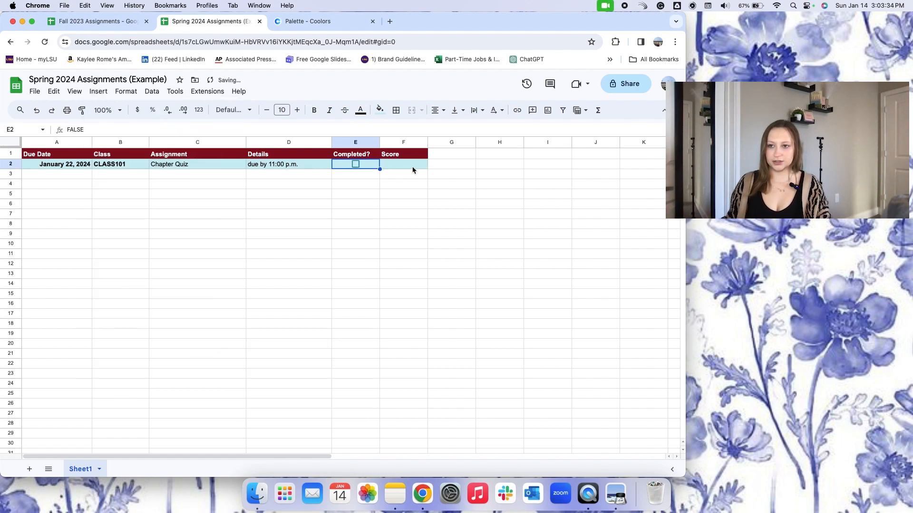
click(400, 161)
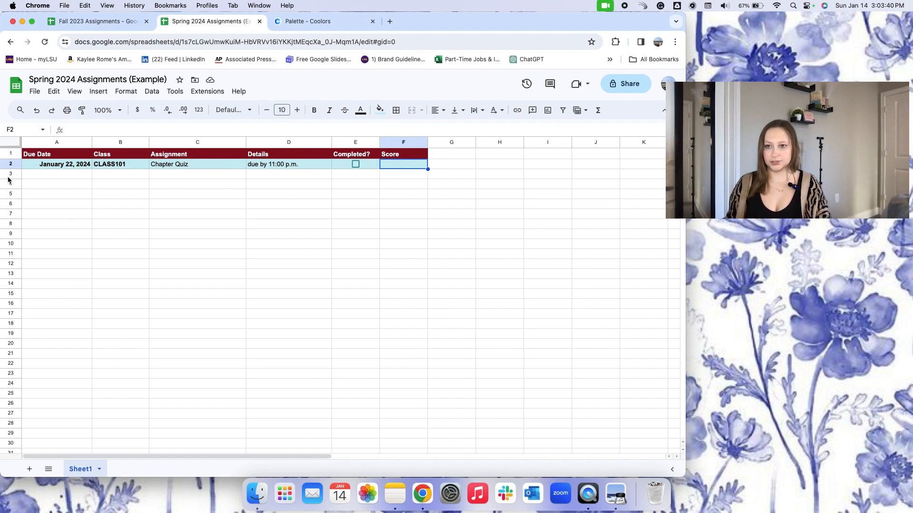
Step: Copy the assignment row A2:F2 and paste it into row 3
click(33, 177)
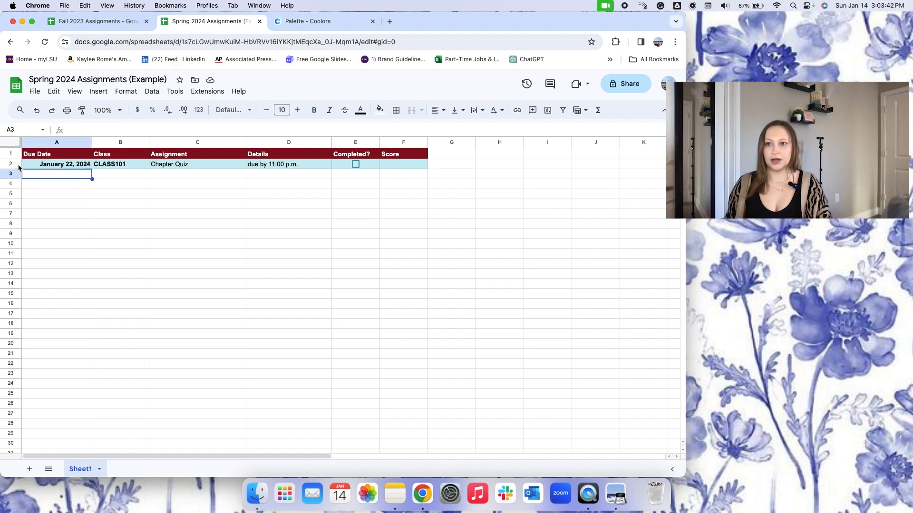
drag(24, 167, 409, 161)
key(super+c)
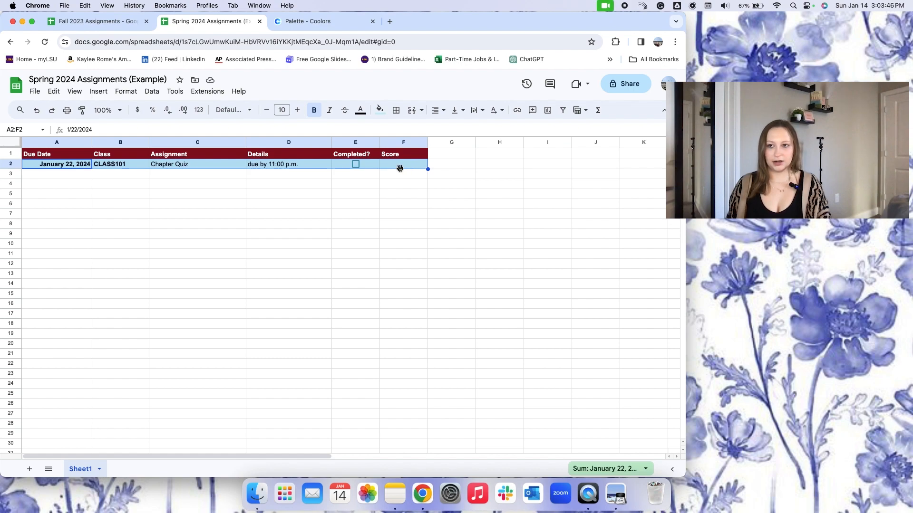
click(395, 174)
click(51, 176)
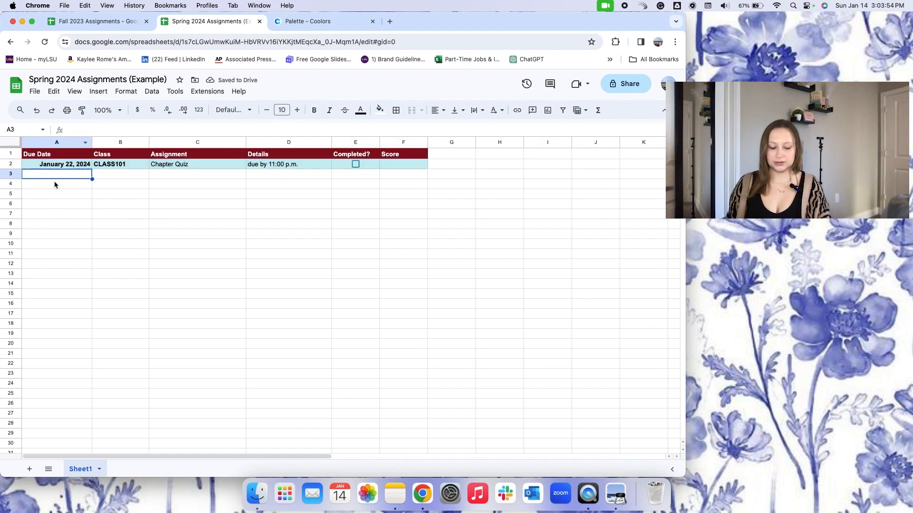
key(super+v)
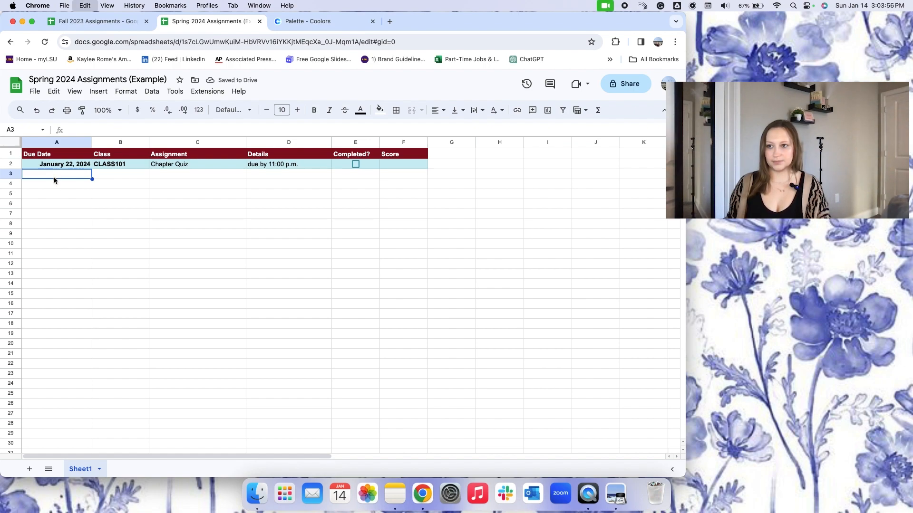
click(356, 193)
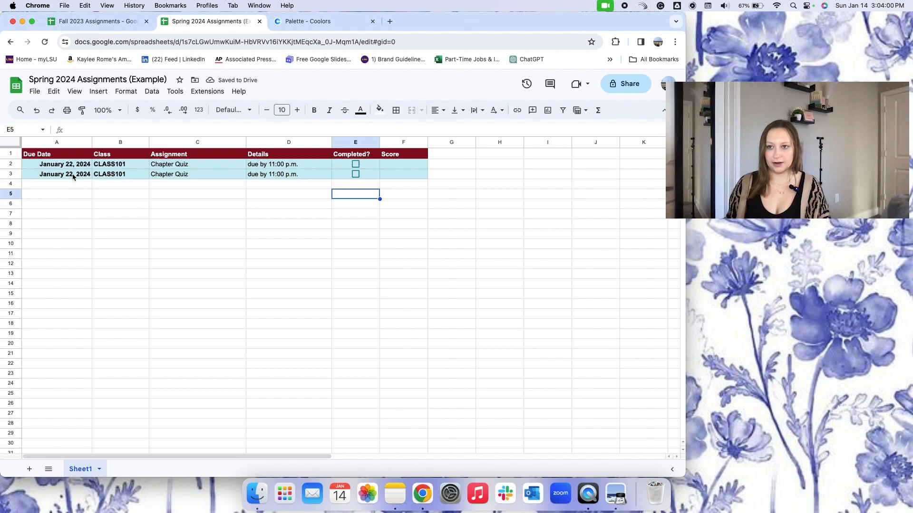
Step: Autofill the assignment row A3:F3 down into row 4
drag(26, 177, 392, 180)
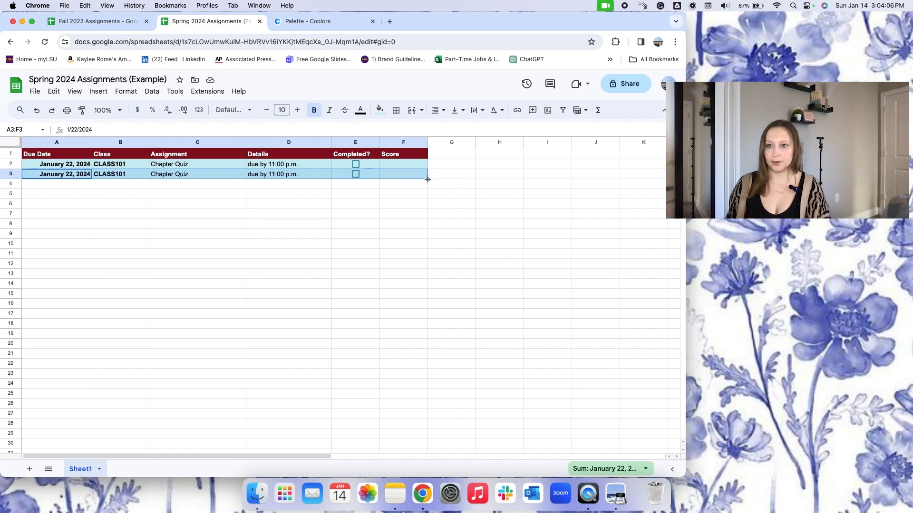
drag(427, 179, 428, 188)
click(401, 234)
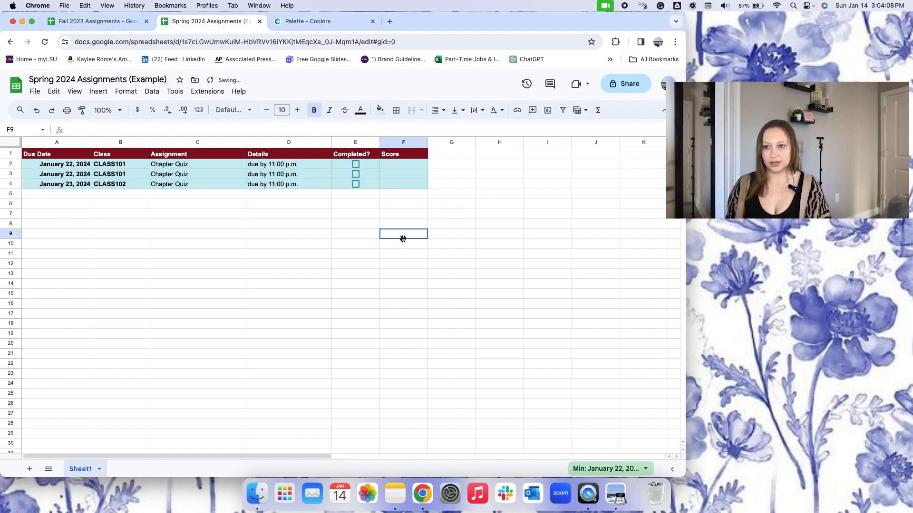
Step: Change the class in cell B4 to CLASS101 and clear the contents of cells A4:D4
click(127, 186)
double_click(134, 184)
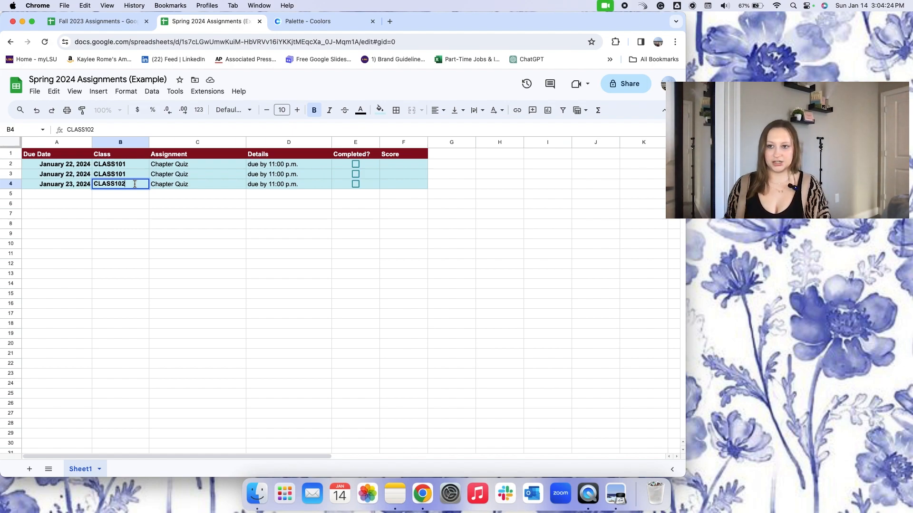
drag(69, 194, 306, 187)
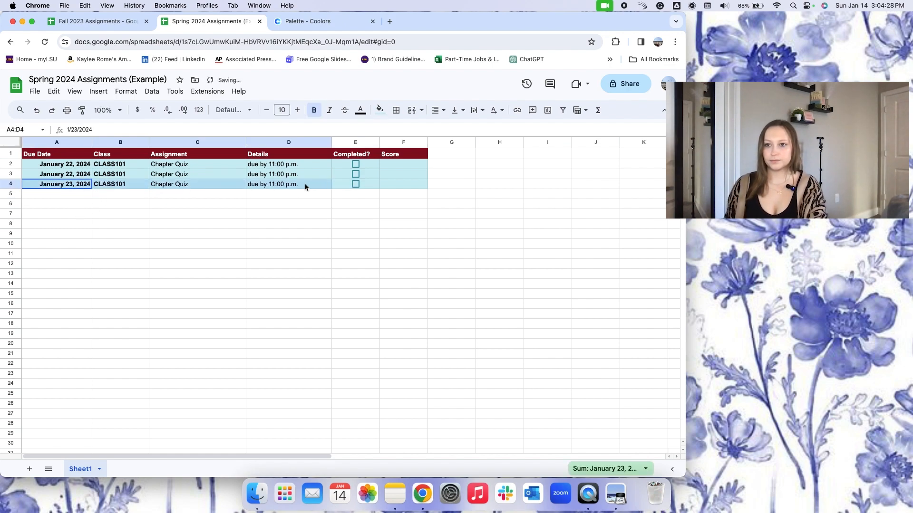
key(Delete)
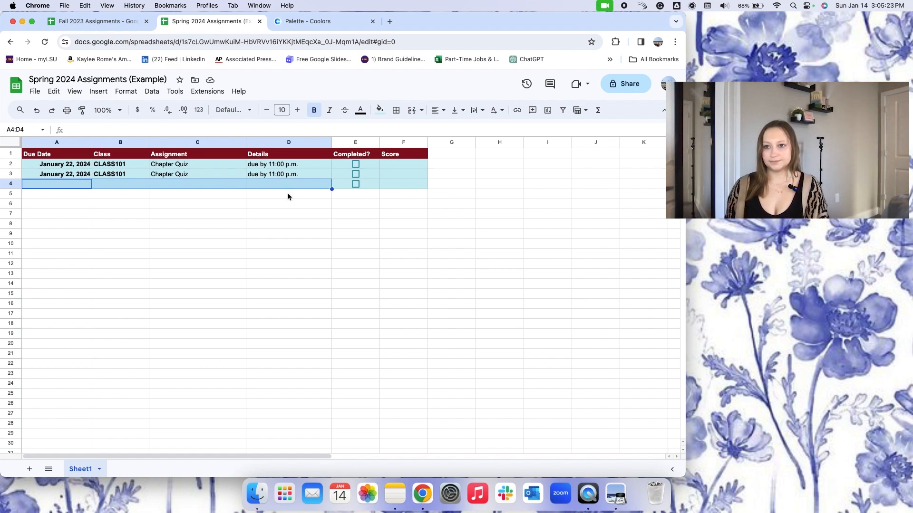
Step: Reset the fill color of cells A4:F4 and delete the checkbox in cell E4
click(77, 189)
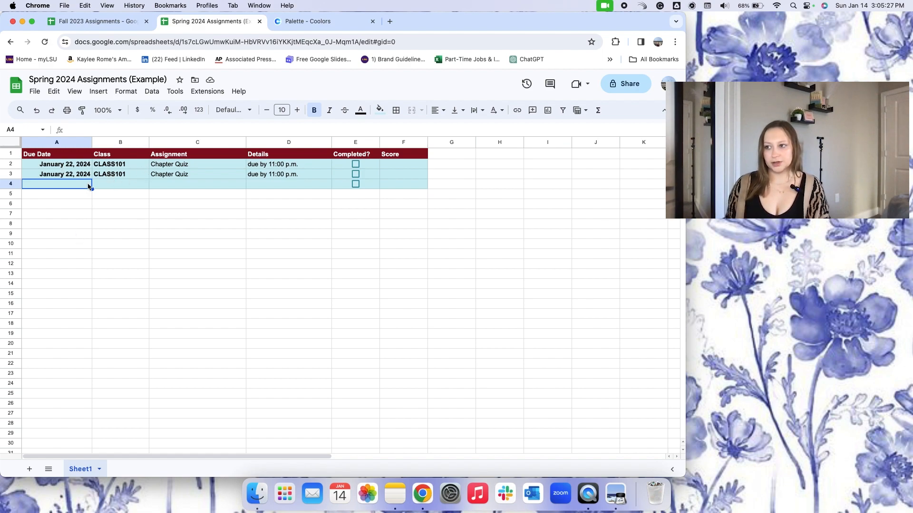
drag(71, 188, 423, 185)
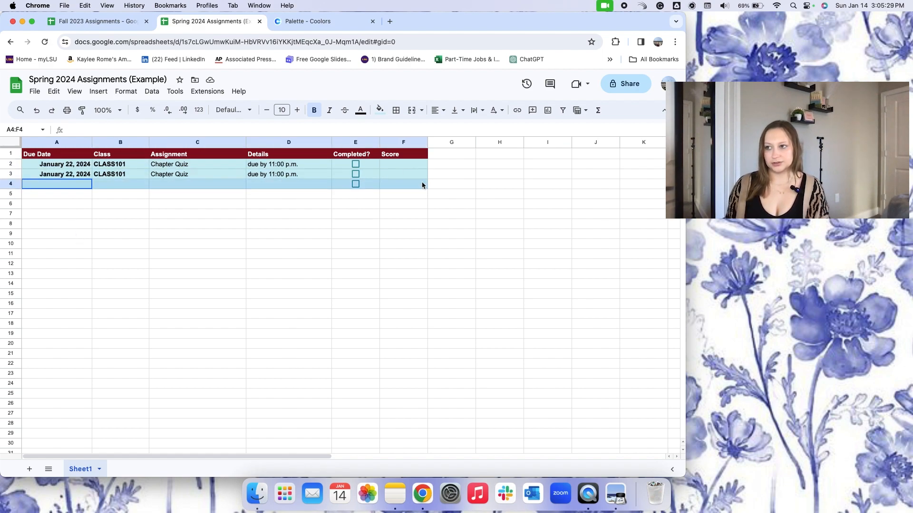
click(379, 110)
click(399, 127)
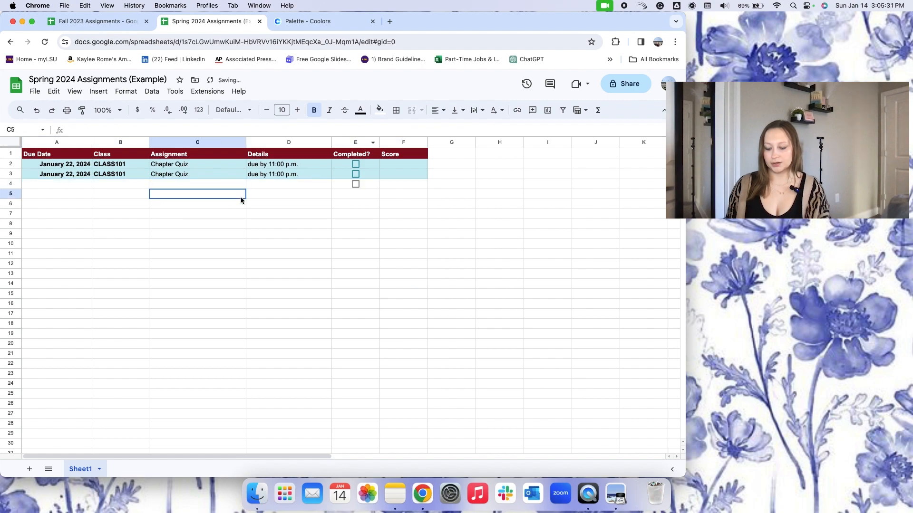
click(366, 186)
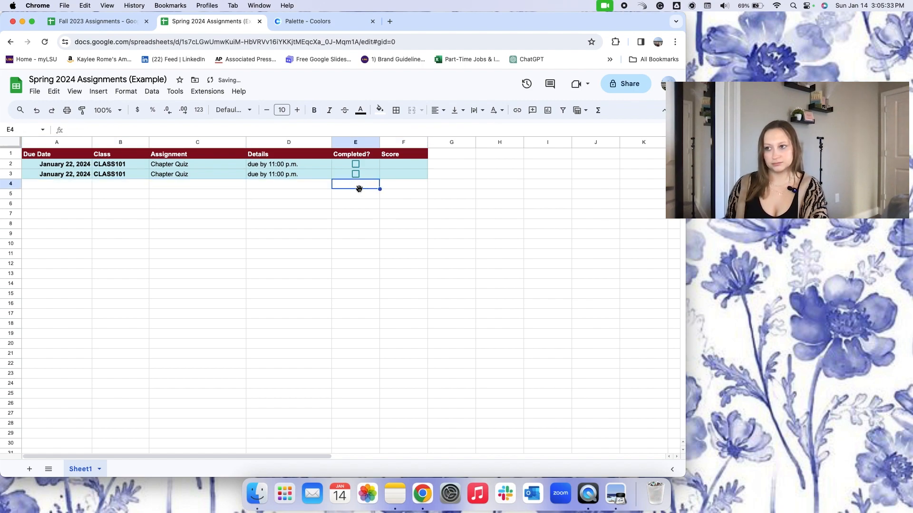
drag(343, 164, 344, 177)
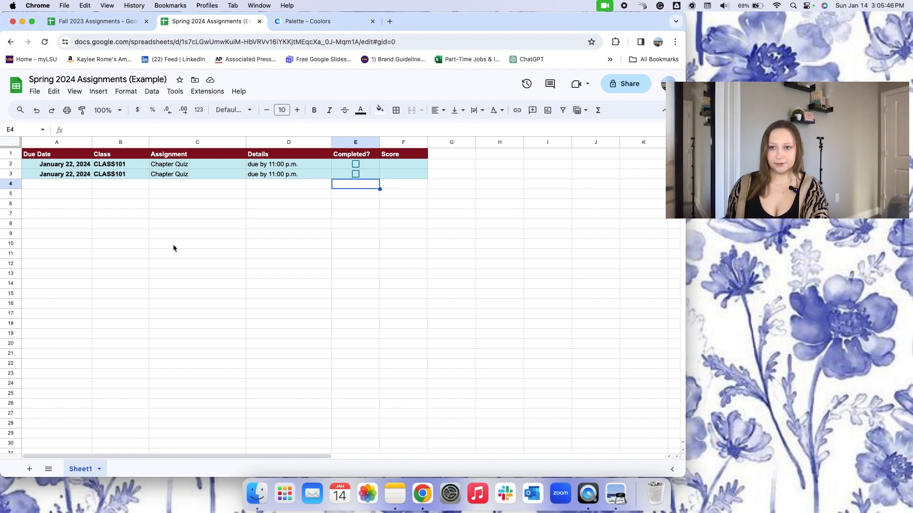
Step: Copy the whole of row 3 and paste it into row 4
click(10, 174)
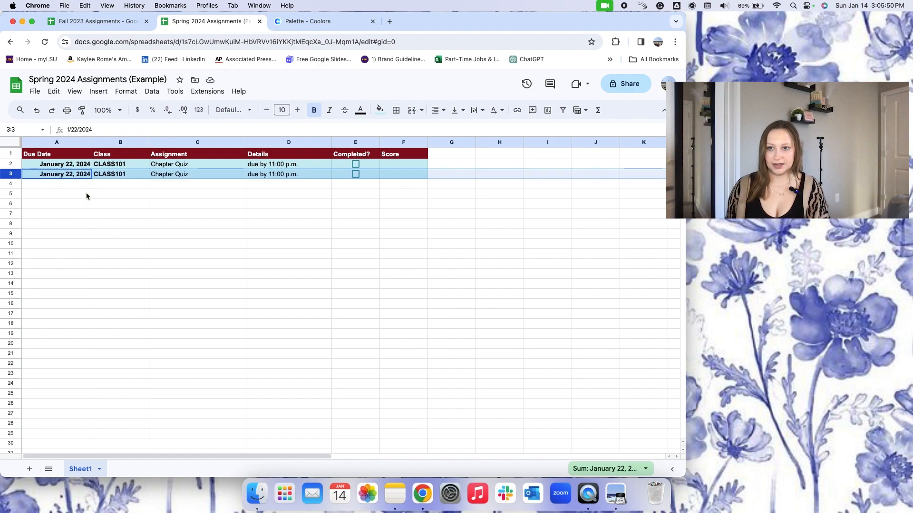
key(cmd+c)
click(43, 186)
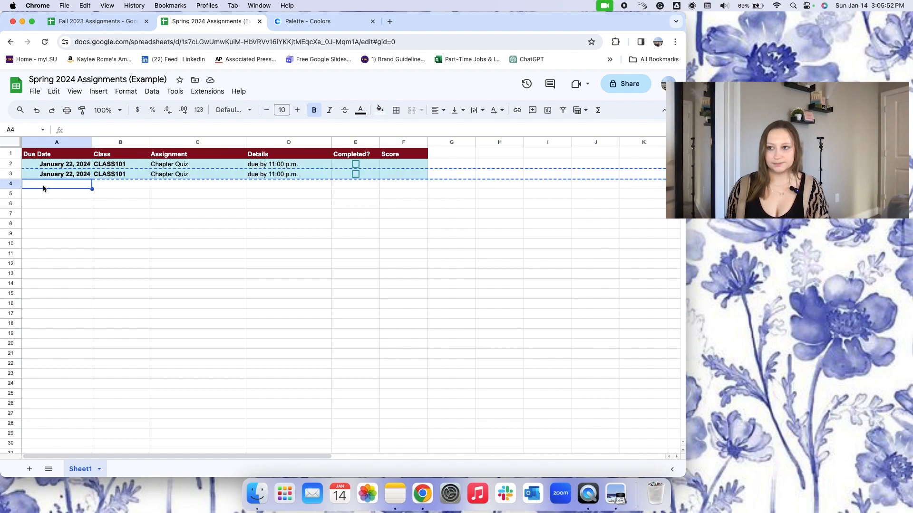
key(cmd+v)
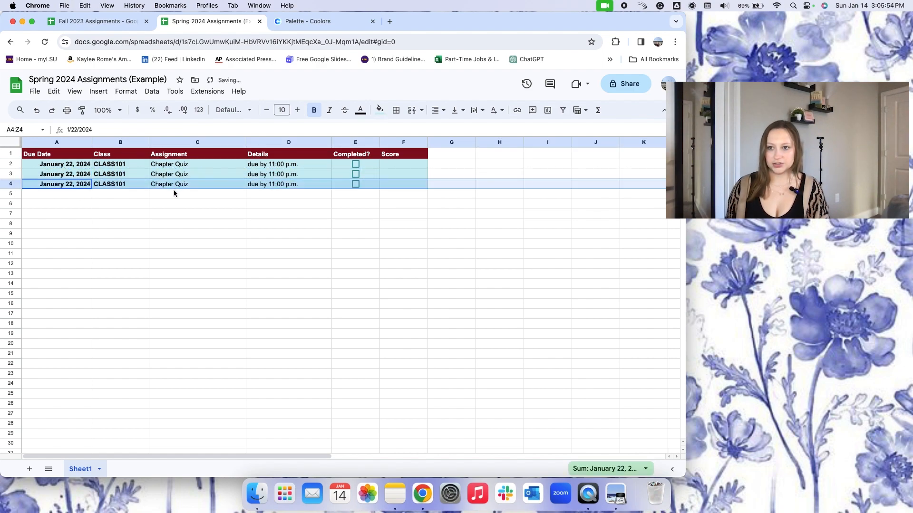
click(164, 203)
Step: Copy the pink F49CBB from the Coolors palette and apply it as the custom fill color of cells A4:F4
drag(31, 187, 404, 186)
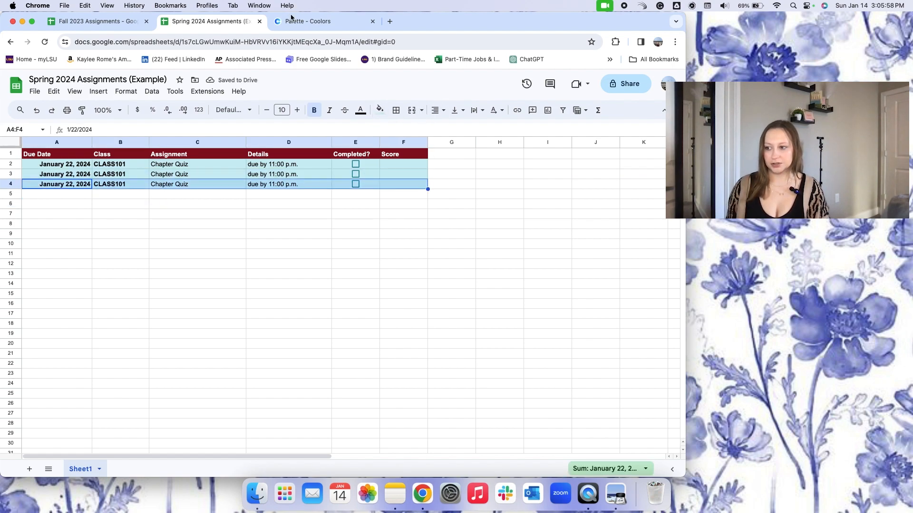
click(291, 20)
click(471, 350)
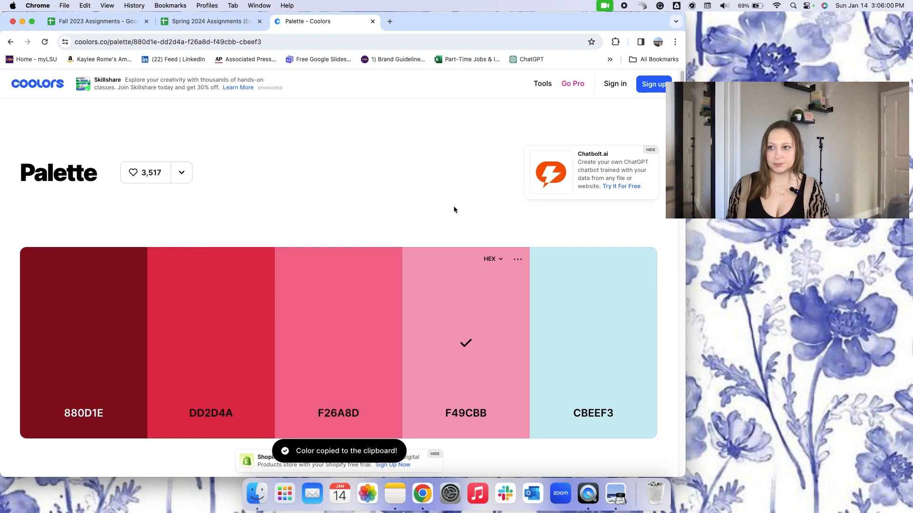
click(208, 24)
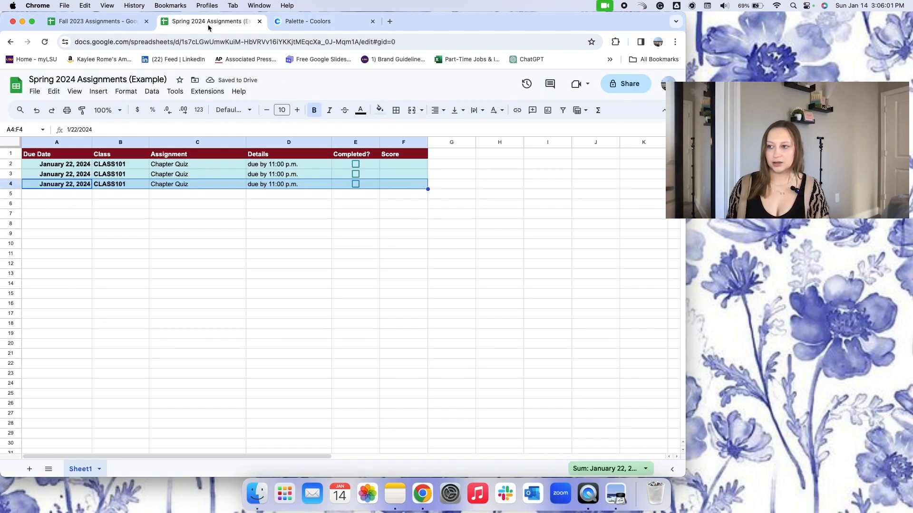
click(379, 110)
click(404, 270)
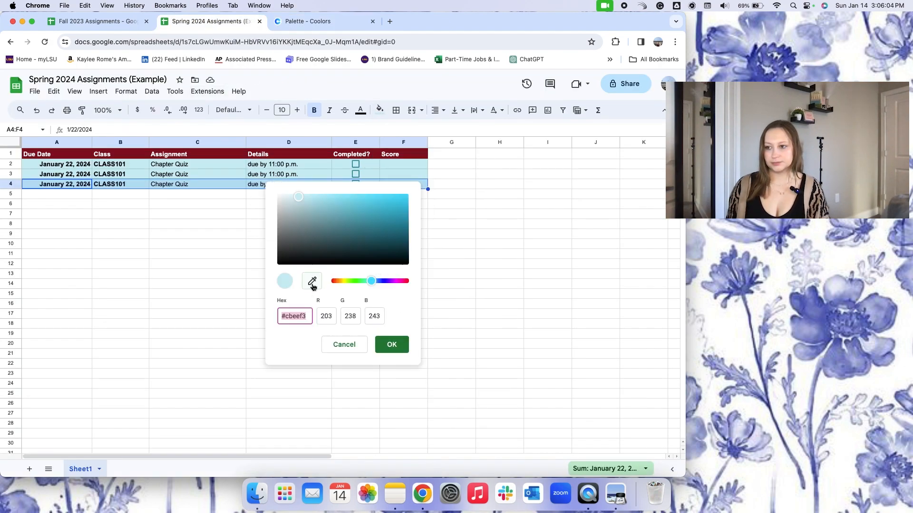
key(super+v)
click(392, 344)
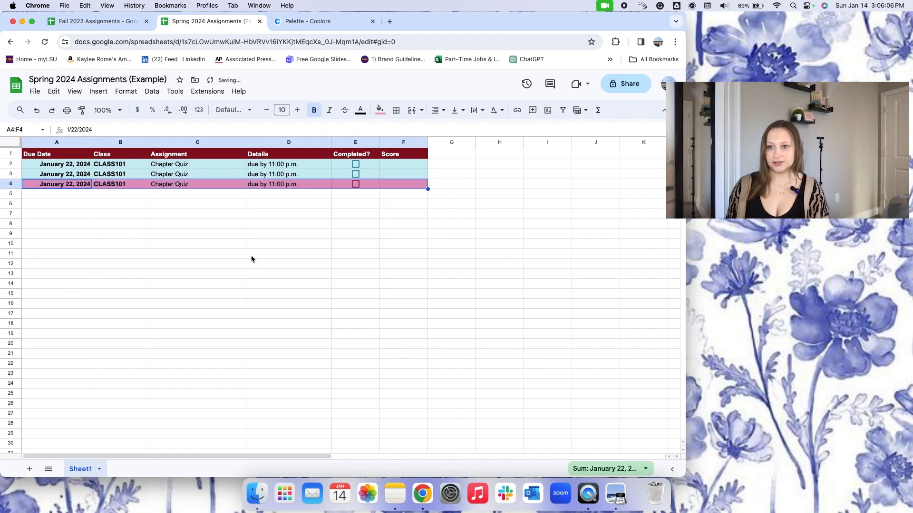
click(84, 195)
Step: Change the class in cell B4 to YOUTUBE101
click(126, 186)
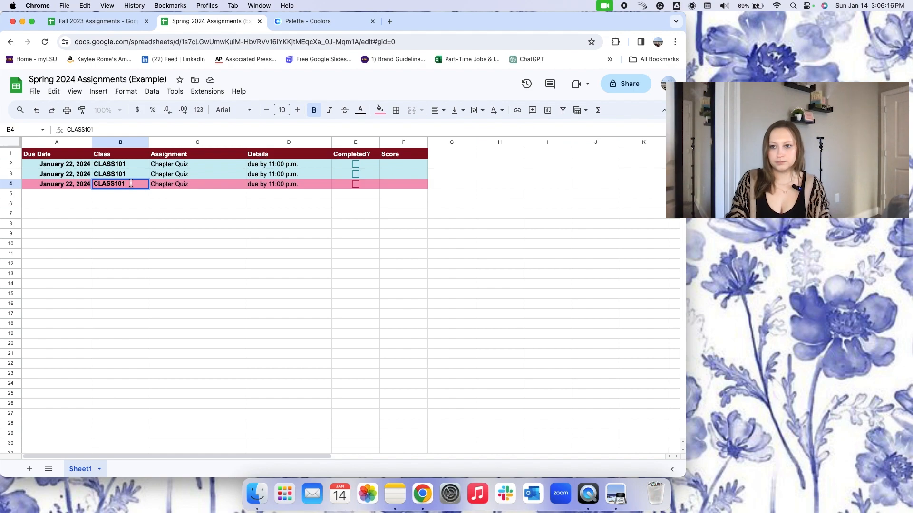
key(BackSpace)
key(BackSpace)
key(BackSpace)
text(YOUTUBE101)
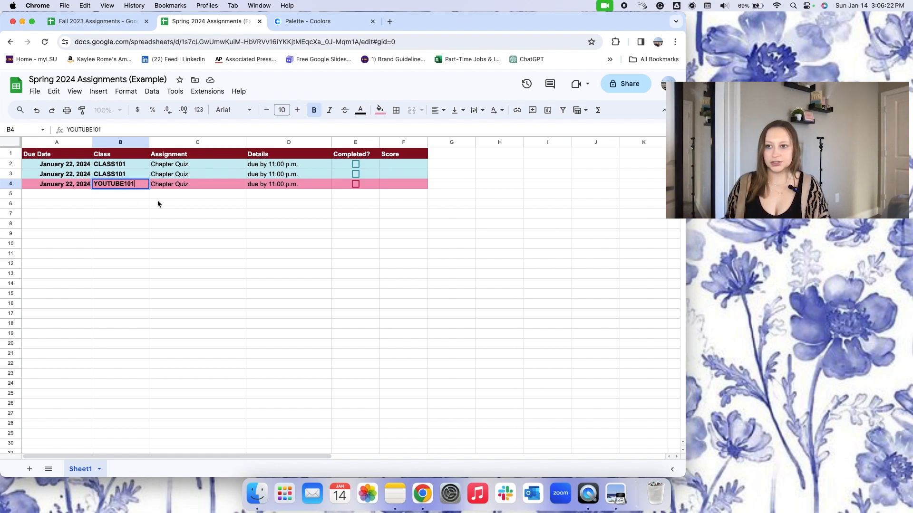
key(Tab)
Step: Replace the assignment in cell C4 with "Reading Homework" and clear the details in cell D4
double_click(219, 185)
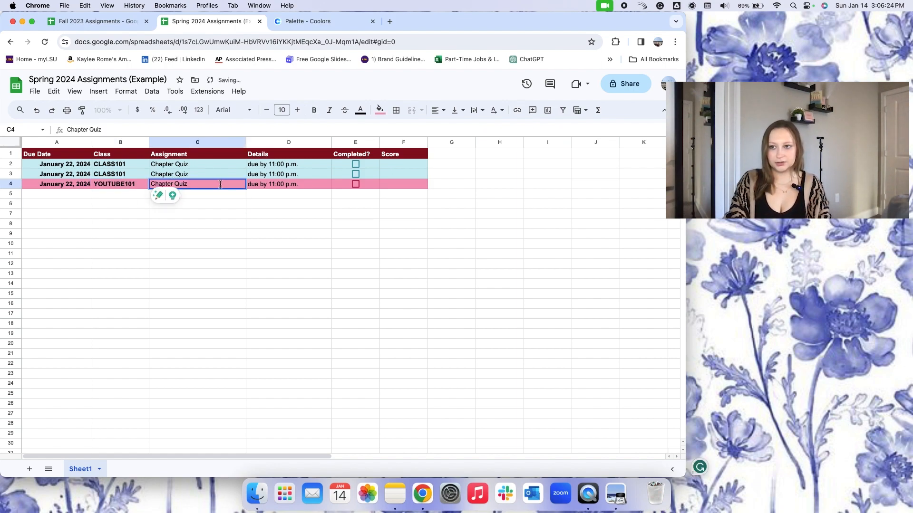
text(Reading)
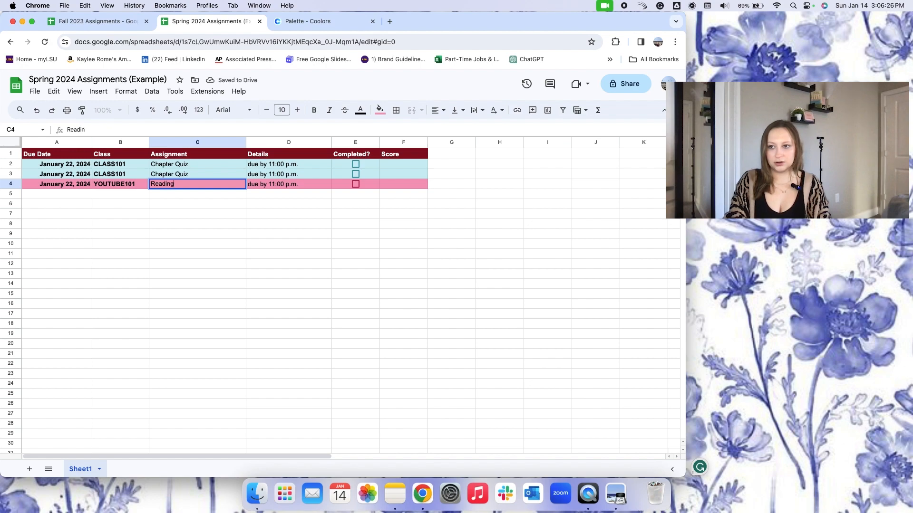
text( Homewo)
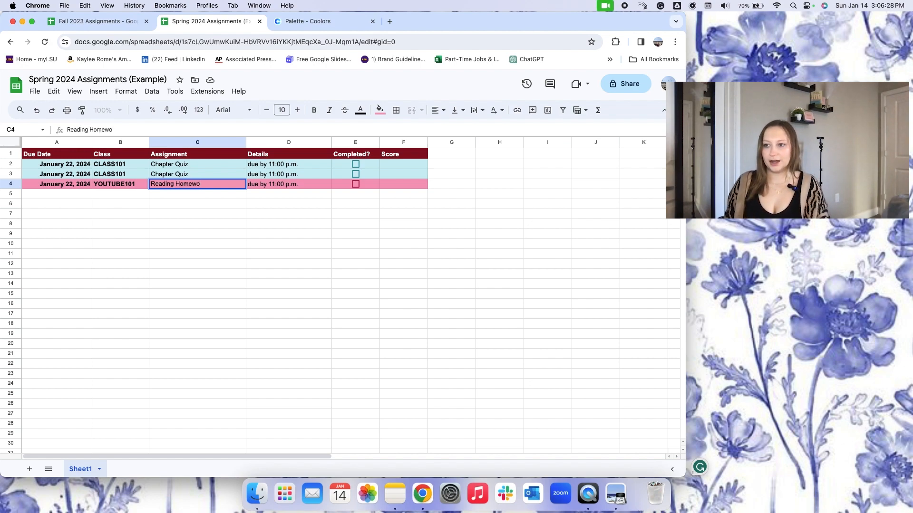
click(295, 187)
key(Delete)
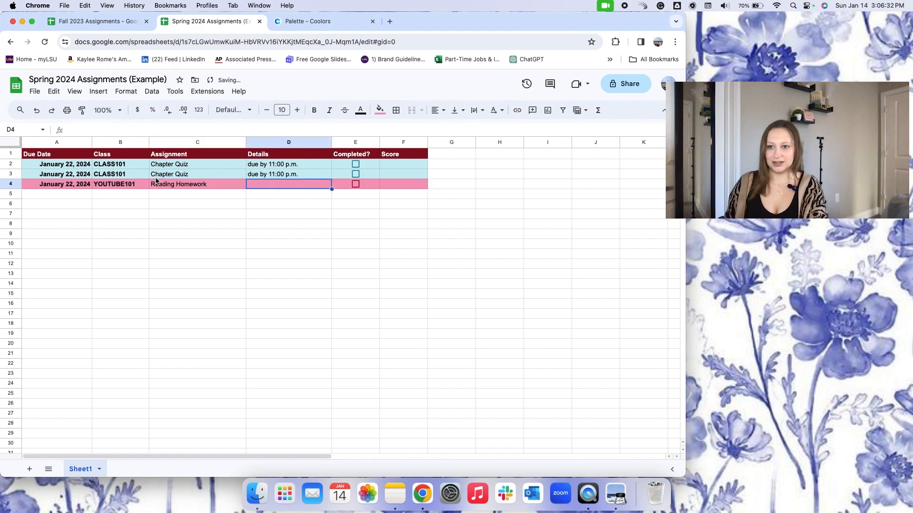
Step: Set the due date in cell A4 to February 7, 2024
double_click(80, 187)
click(92, 199)
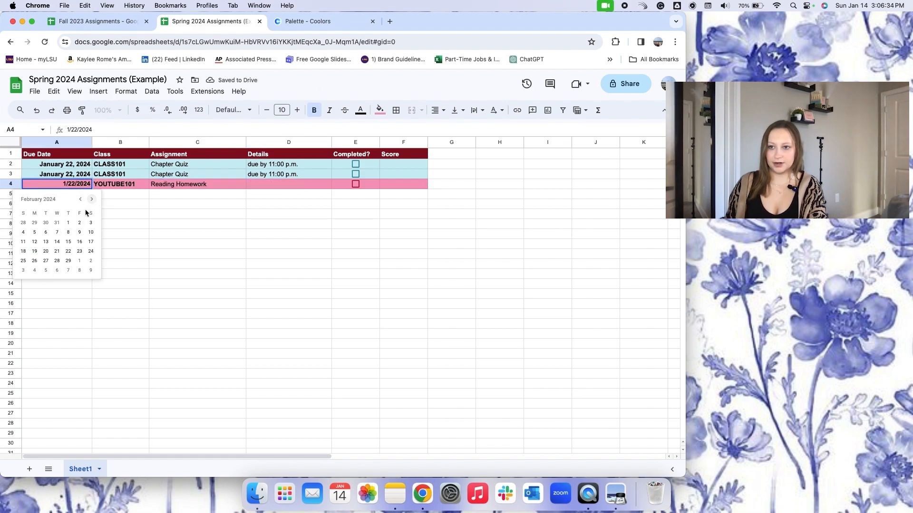
click(57, 232)
click(159, 232)
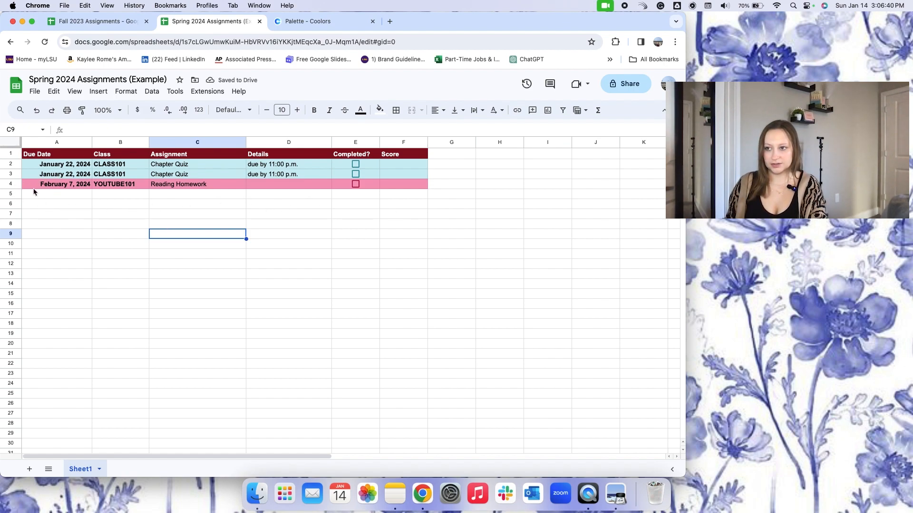
Step: Copy cells A4:F4 into row 5 and set the new row's due date to March 21, 2024
drag(27, 188, 412, 188)
key(super+c)
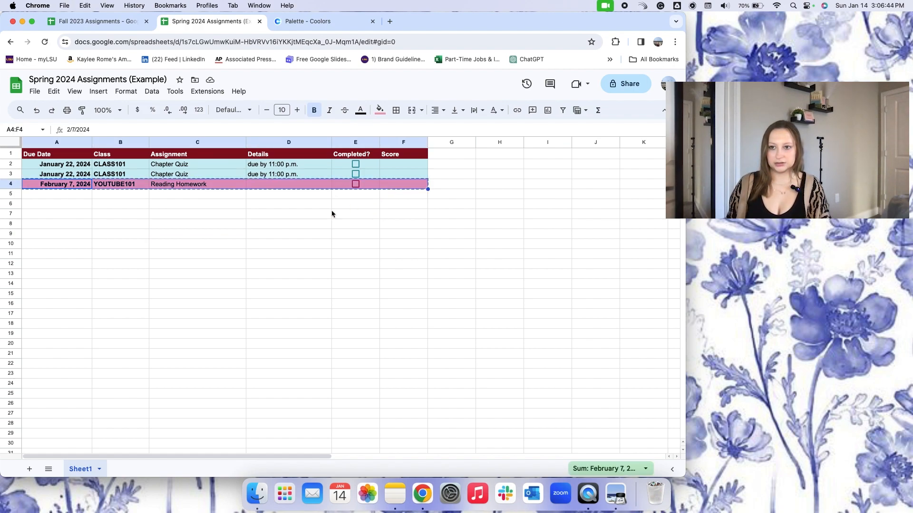
click(31, 195)
key(super+v)
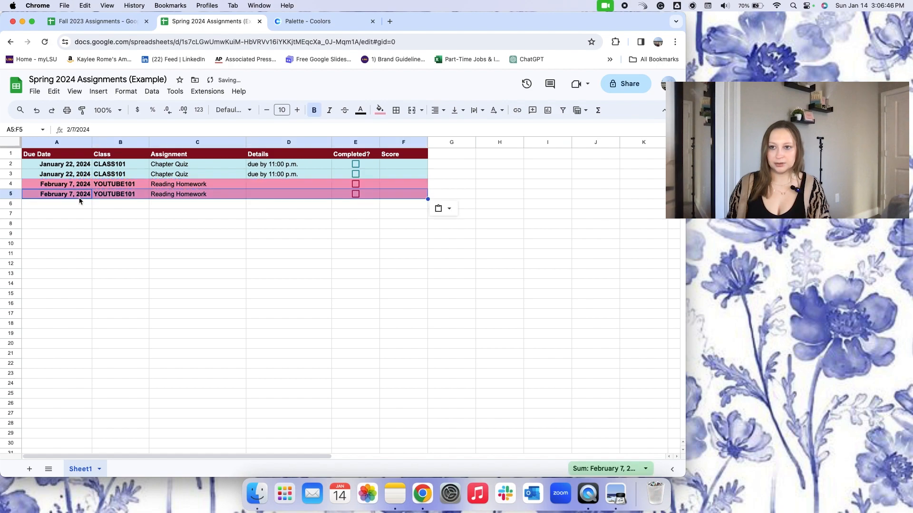
double_click(67, 197)
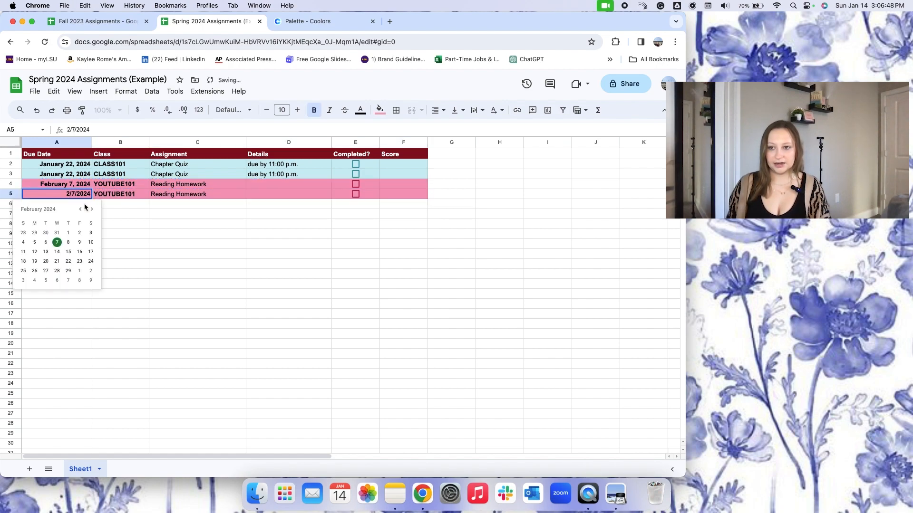
click(94, 211)
click(70, 260)
Step: Copy row 3 into row 6 and set the new row's due date to February 14, 2024
click(15, 175)
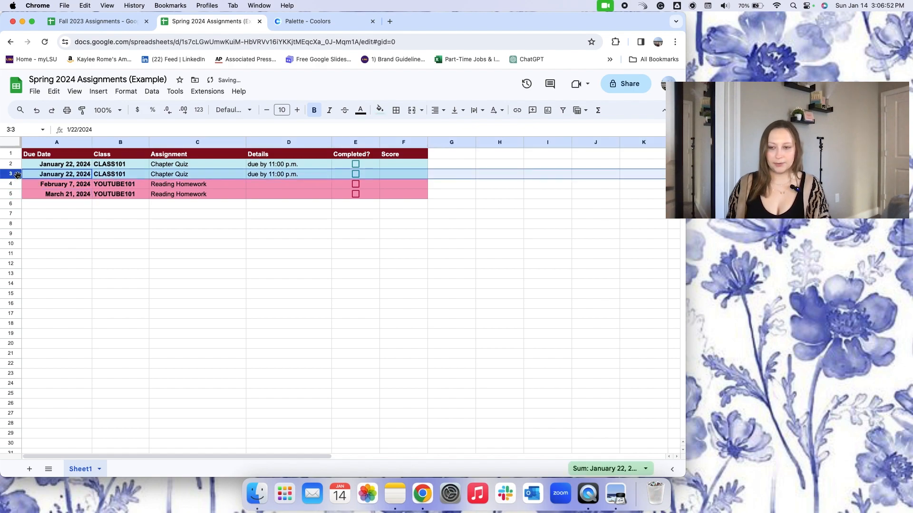
click(15, 205)
key(super+v)
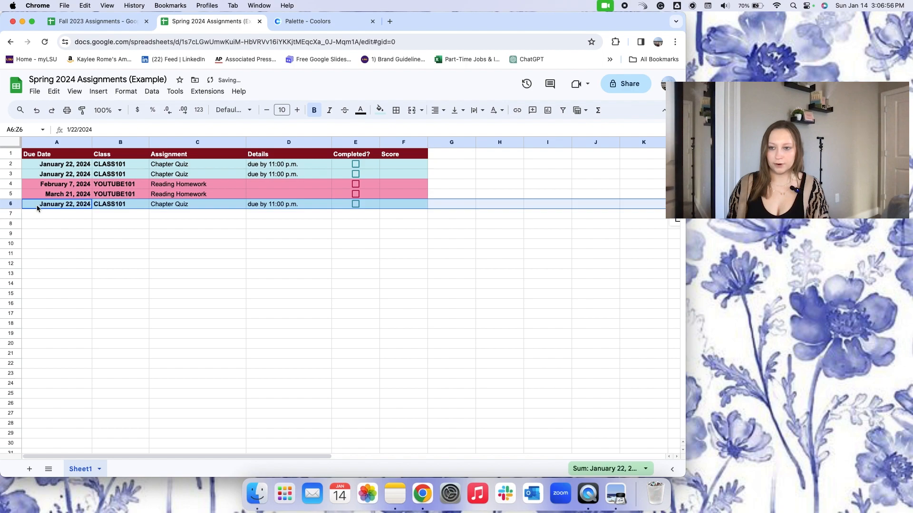
click(173, 234)
click(74, 207)
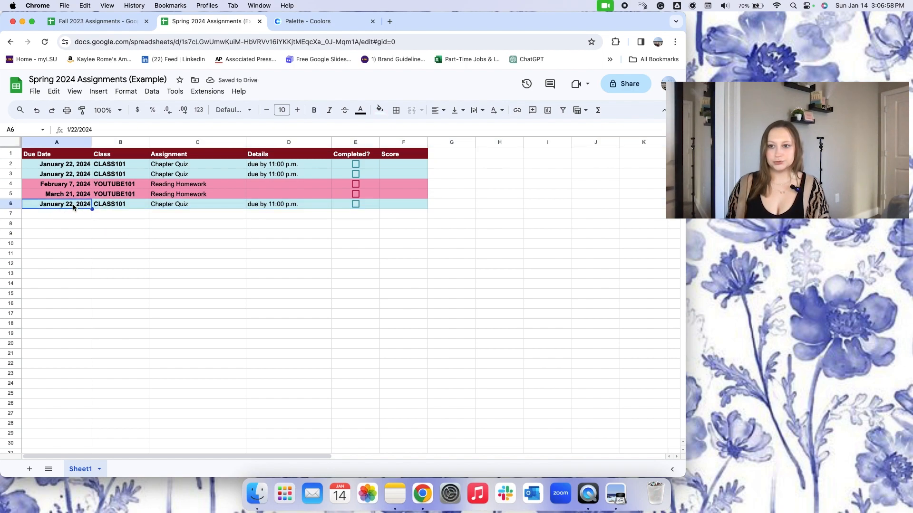
double_click(73, 207)
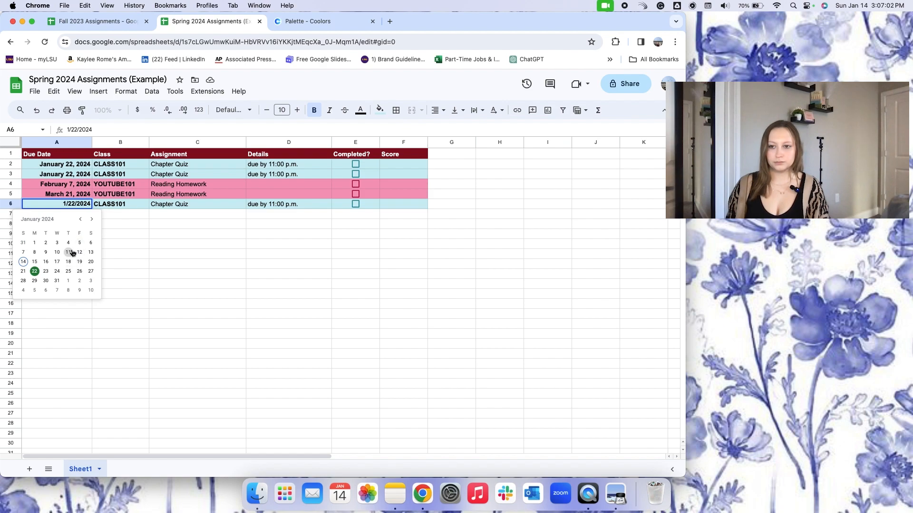
click(91, 219)
click(58, 262)
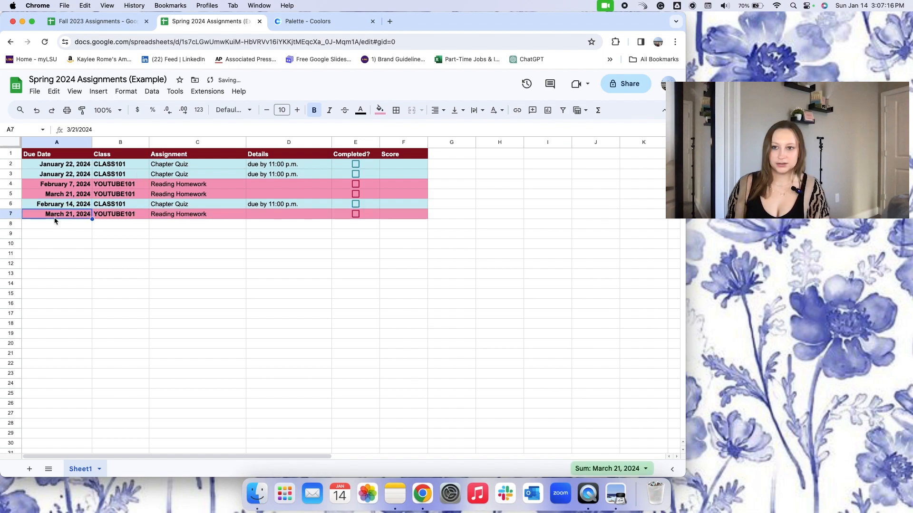
Step: Set the due date of the YOUTUBE101 assignment in cell A7 to May 15, 2024
double_click(54, 217)
click(92, 229)
click(91, 229)
click(57, 272)
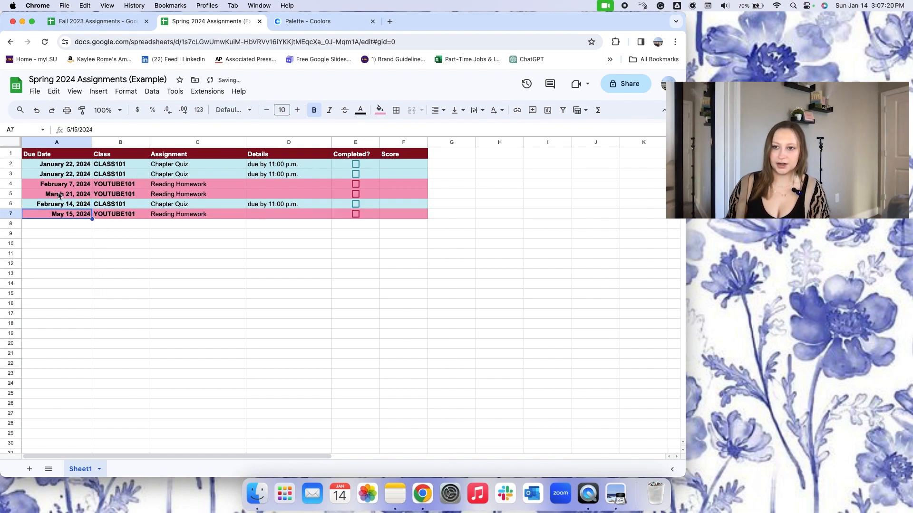
click(65, 265)
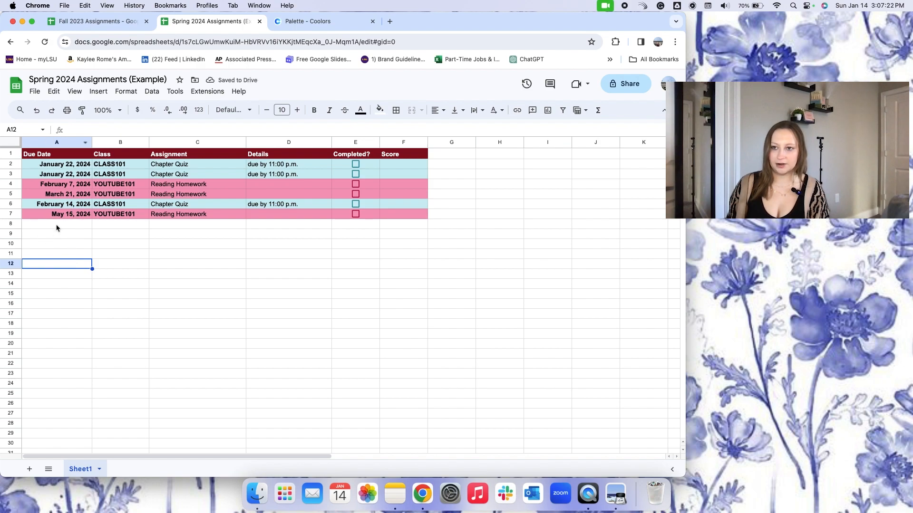
Step: Examine the date calendar of cell A7 and browse its neighbouring months without changing the due date
double_click(71, 218)
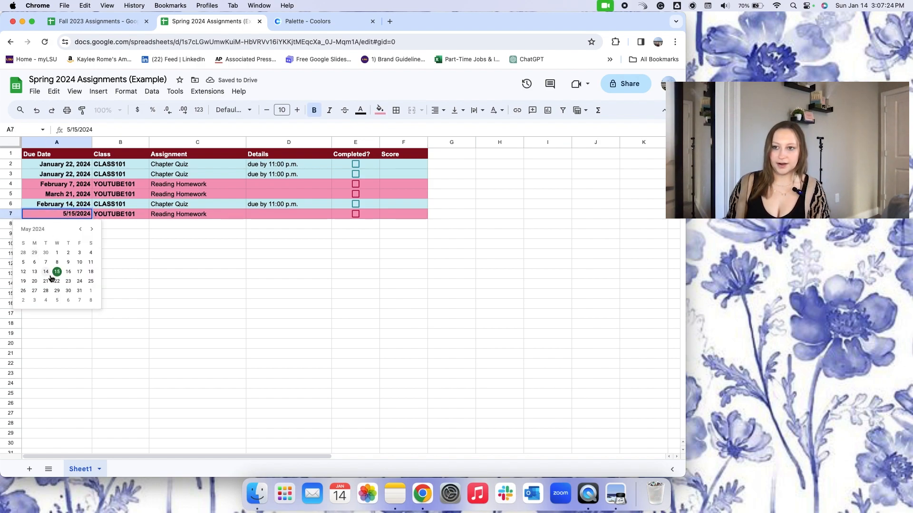
click(119, 266)
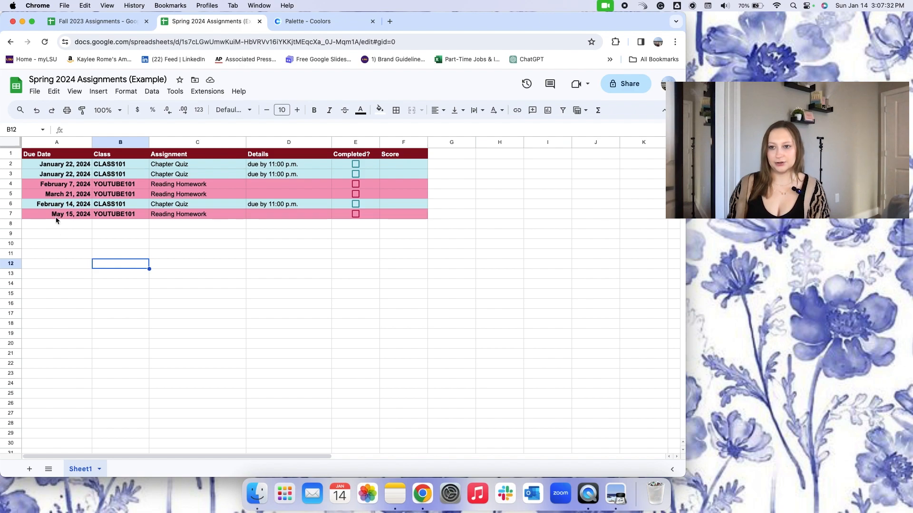
double_click(56, 215)
click(80, 229)
click(92, 231)
click(79, 230)
click(153, 285)
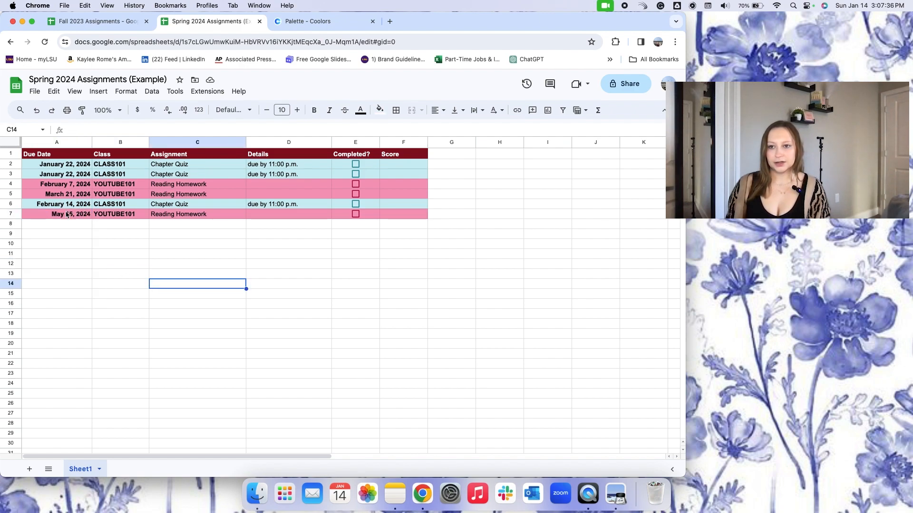
Step: Copy row 3 into row 8 and set the new row's due date to March 14, 2024
click(17, 174)
key(cmd+c)
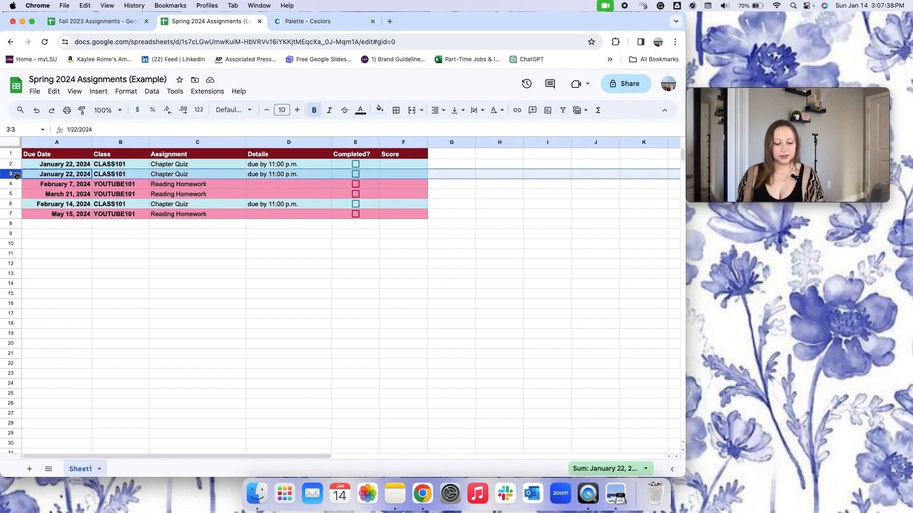
click(17, 224)
key(cmd+v)
double_click(48, 224)
click(91, 239)
click(92, 239)
click(68, 282)
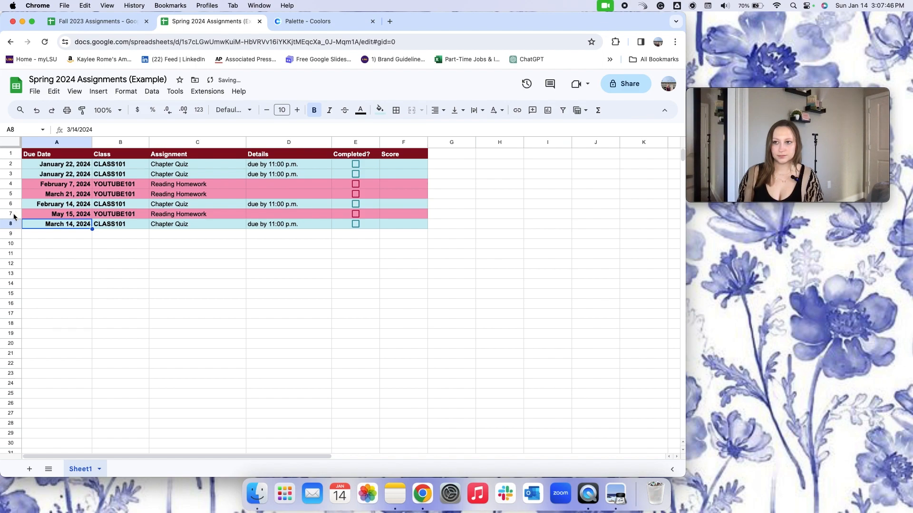
Step: Copy row 6 into row 9 and set the new row's due date to March 7, 2024
click(14, 214)
click(13, 204)
key(cmd+c)
click(17, 234)
key(cmd+v)
double_click(44, 235)
click(92, 249)
click(69, 285)
click(74, 275)
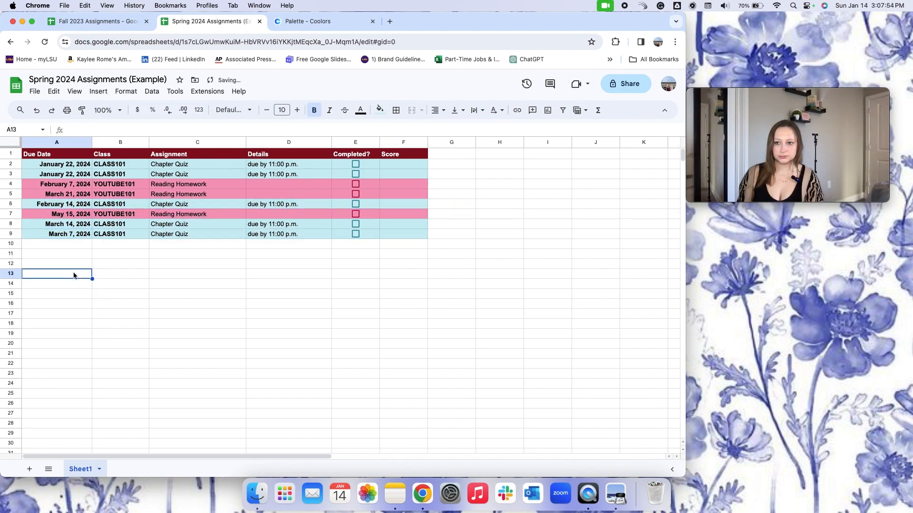
Step: Copy the YOUTUBE101 assignment in row 4 into row 10 and set its due date to February 11, 2024
click(13, 184)
key(cmd+c)
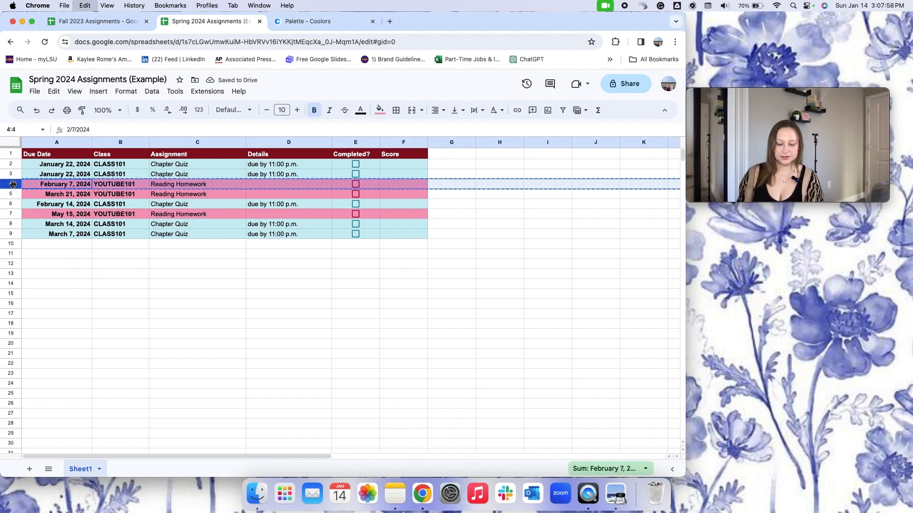
click(12, 244)
key(cmd+v)
double_click(64, 245)
click(22, 301)
Step: Paste the copied YOUTUBE101 row into row 11 and set its due date to April 25, 2024
click(11, 253)
key(cmd+v)
double_click(55, 256)
click(92, 269)
click(92, 269)
click(68, 321)
click(58, 264)
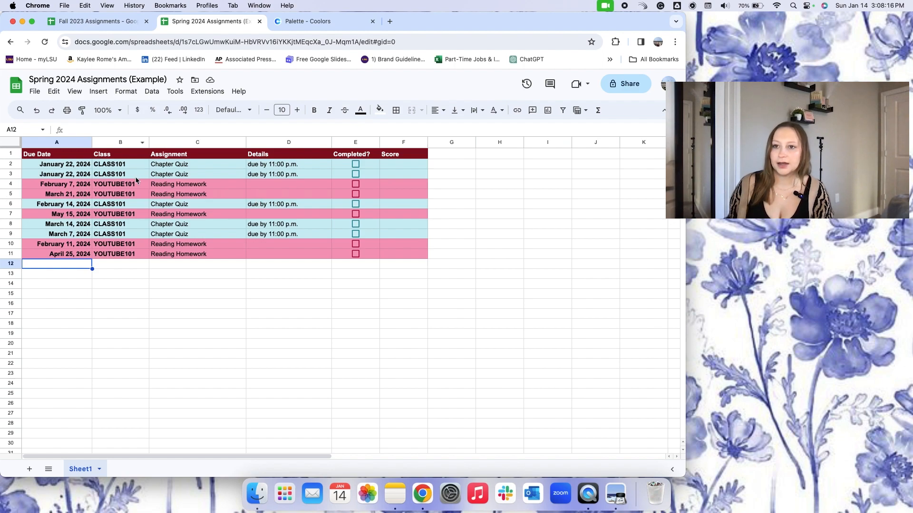
Step: Sort the assignment range A2:F11 by column A from A to Z, checking the Fall 2023 Assignments sheet for comparison before sorting
click(27, 165)
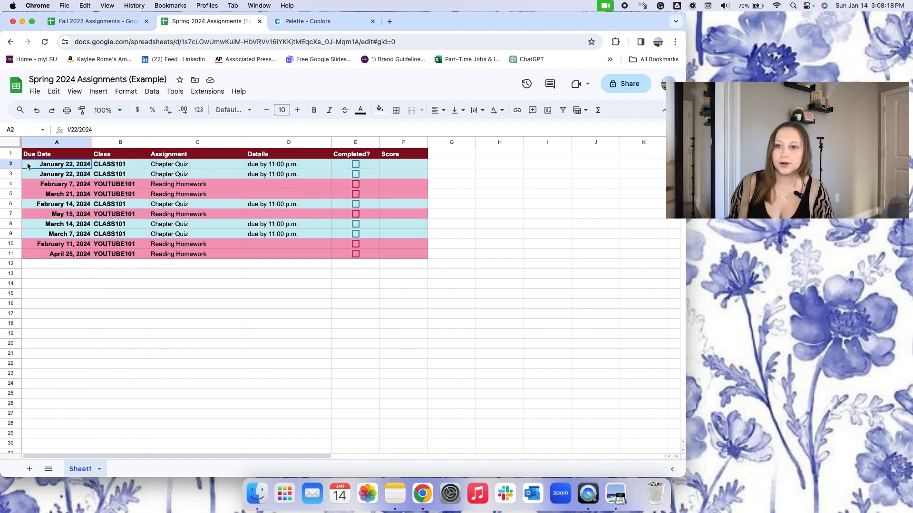
drag(27, 165, 414, 255)
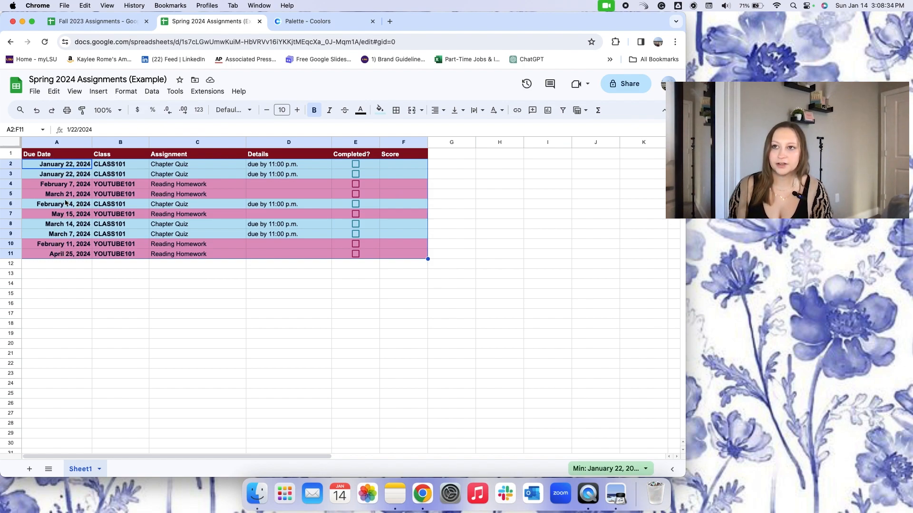
click(65, 22)
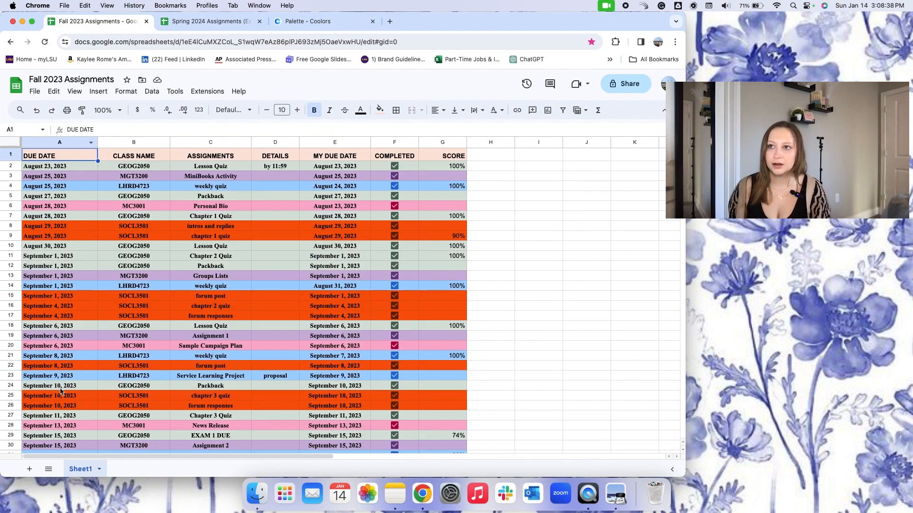
click(209, 22)
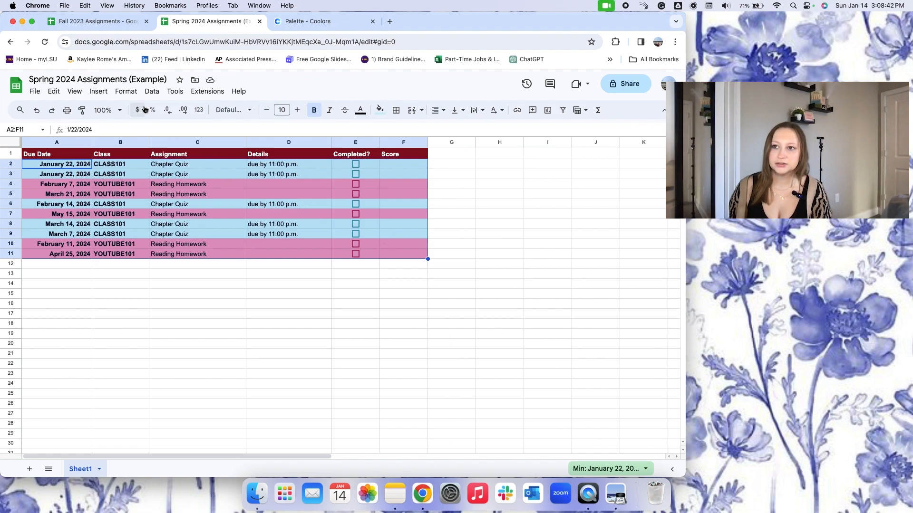
click(151, 92)
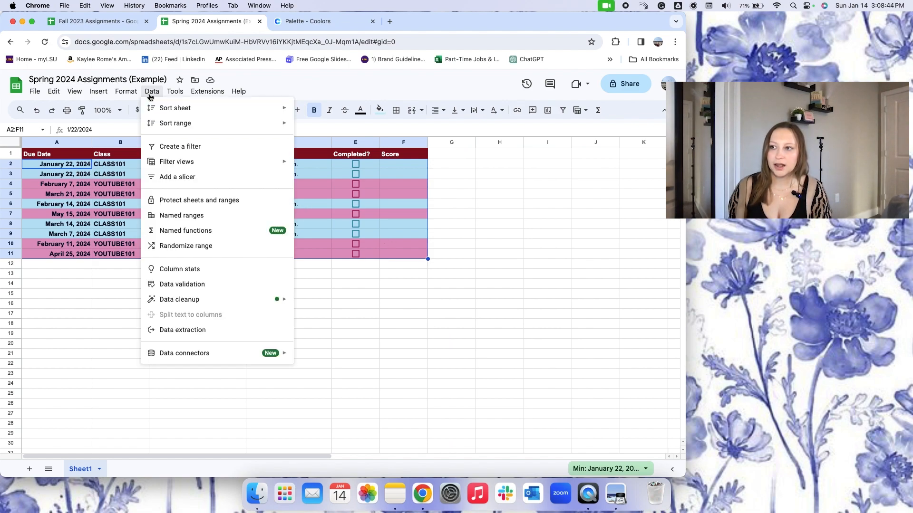
mouse_move(157, 124)
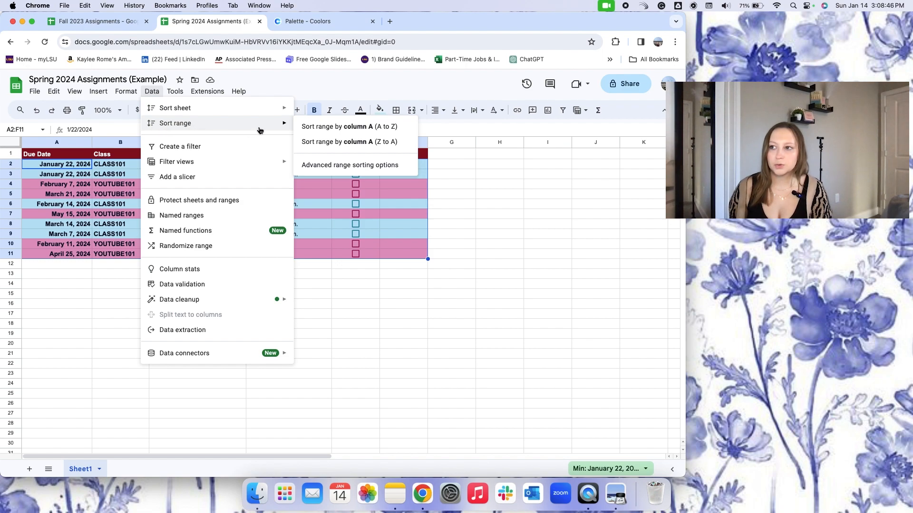
click(358, 127)
click(220, 264)
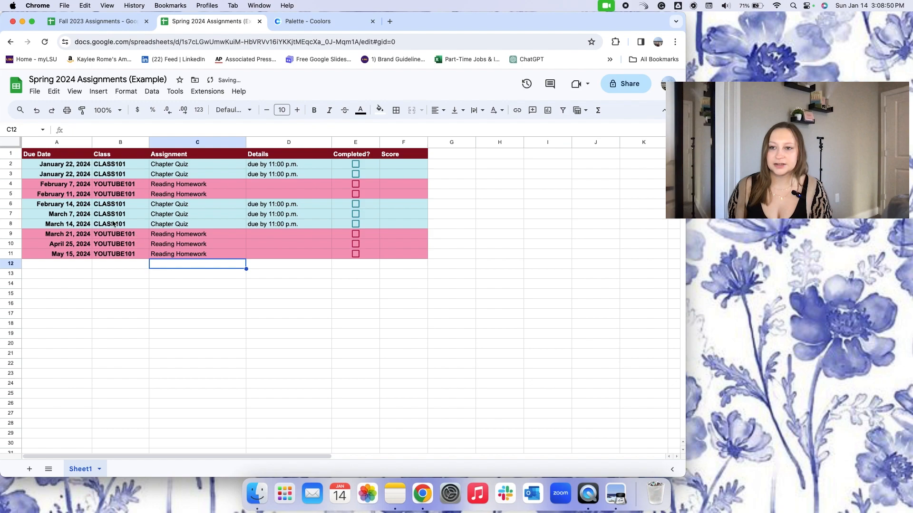